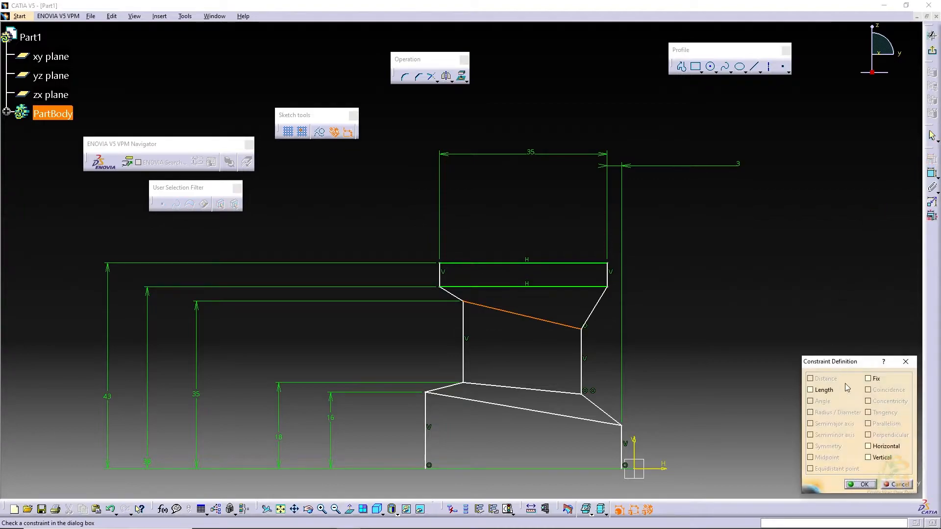
Apply horizontal constraints to the three sloping lines that join the web and hub sides of the profile.
left_click(868, 446)
left_click(863, 485)
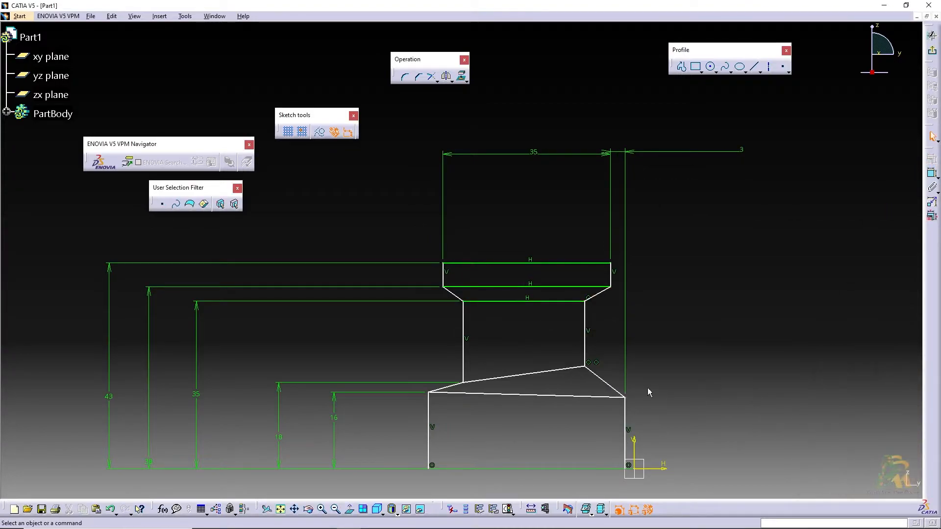
left_click(568, 369)
left_click(933, 160)
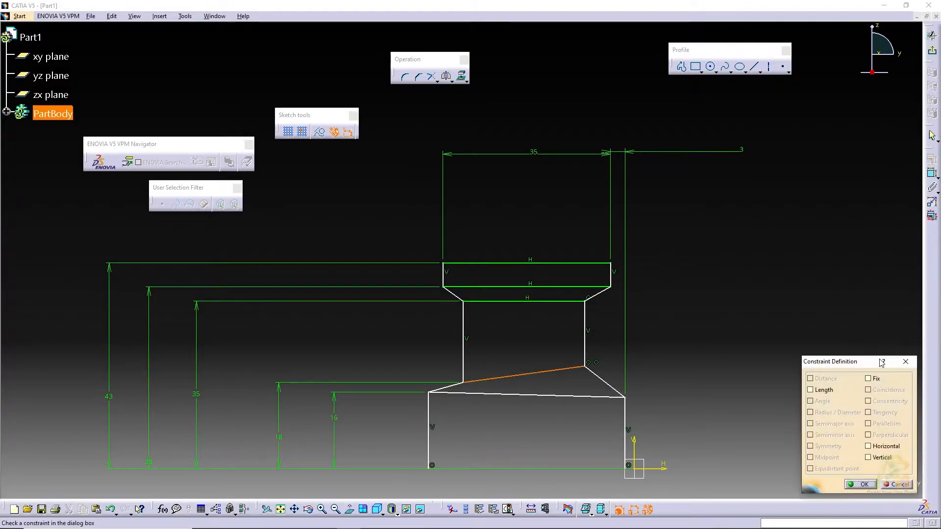
left_click(868, 446)
left_click(863, 484)
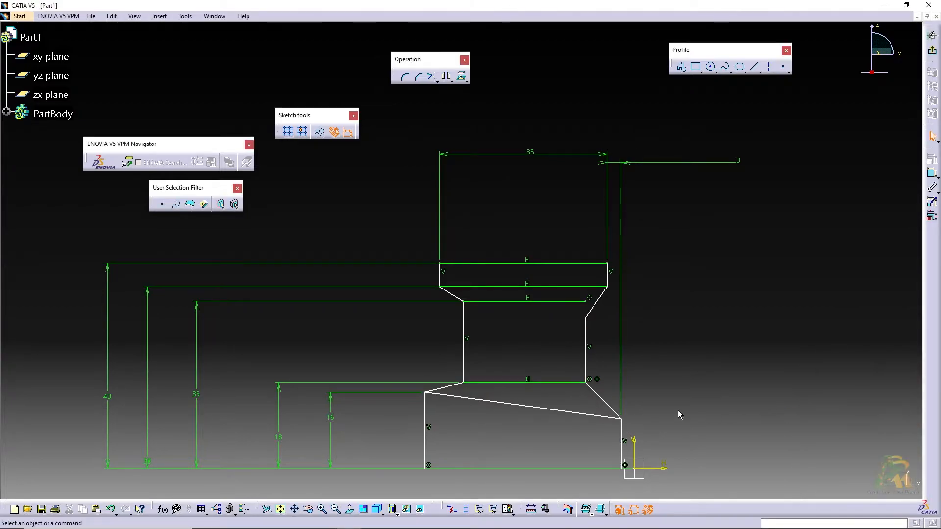
left_click(932, 160)
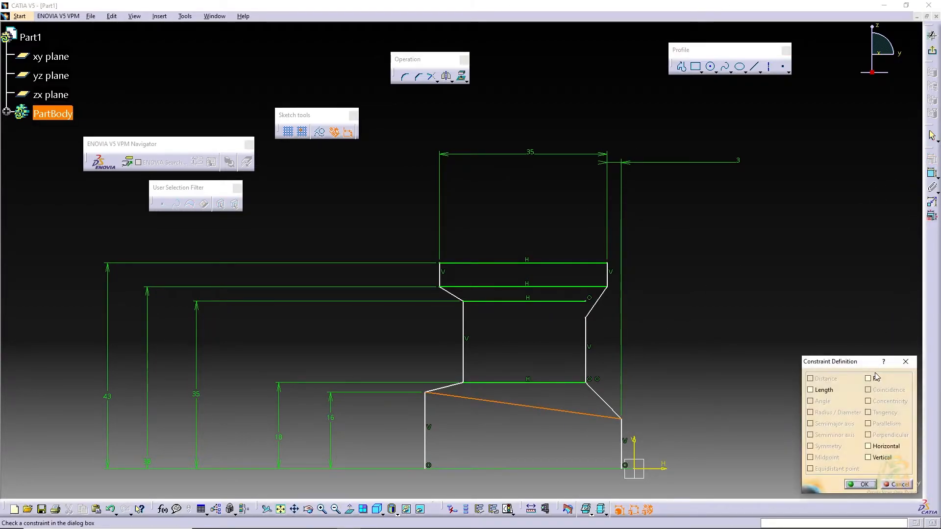
left_click(868, 446)
left_click(862, 485)
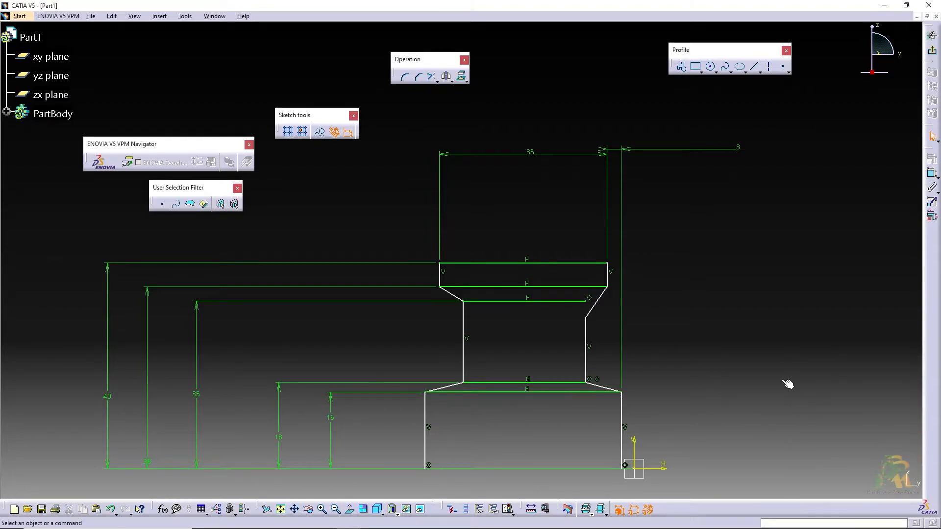
Make the upper endpoint of the right web line coincident with the open end of the horizontal line above it.
left_click(586, 317)
left_click(932, 159)
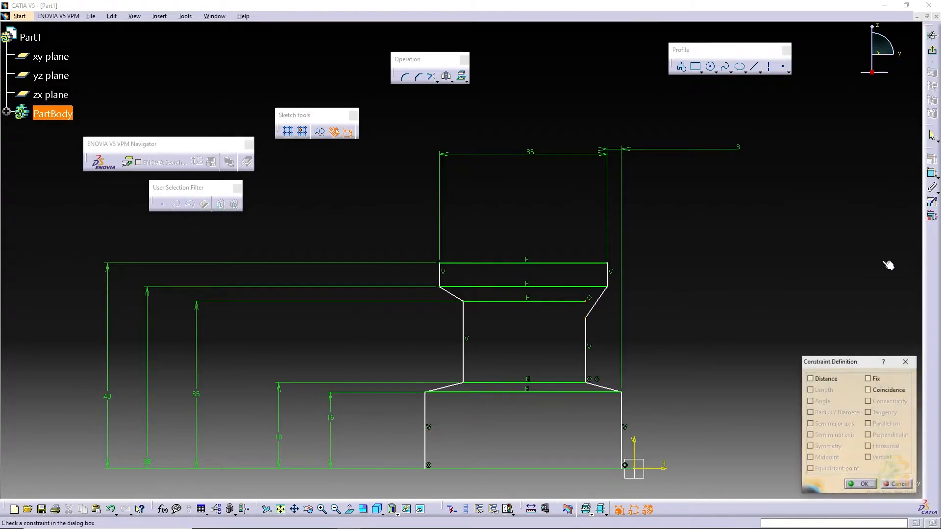
left_click(883, 391)
left_click(861, 485)
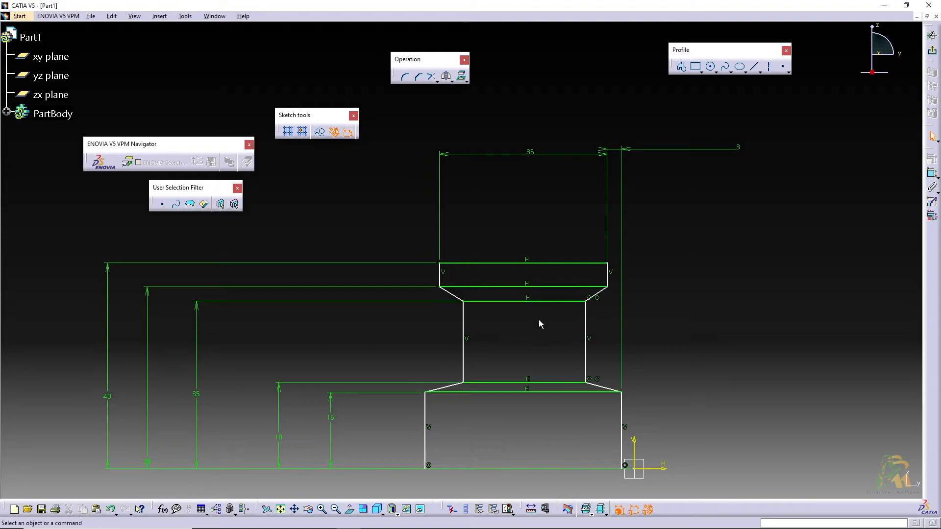
Convert the four inner horizontal lines at the rim, web and hub to construction elements.
left_click(515, 286)
left_click(518, 301, "ctrl")
left_click(512, 382, "ctrl")
left_click(516, 392, "ctrl")
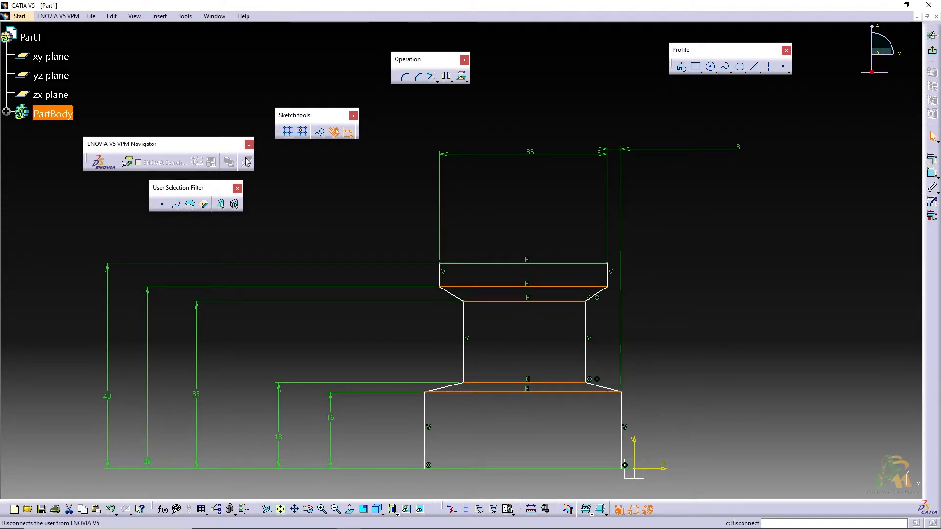
left_click(319, 132)
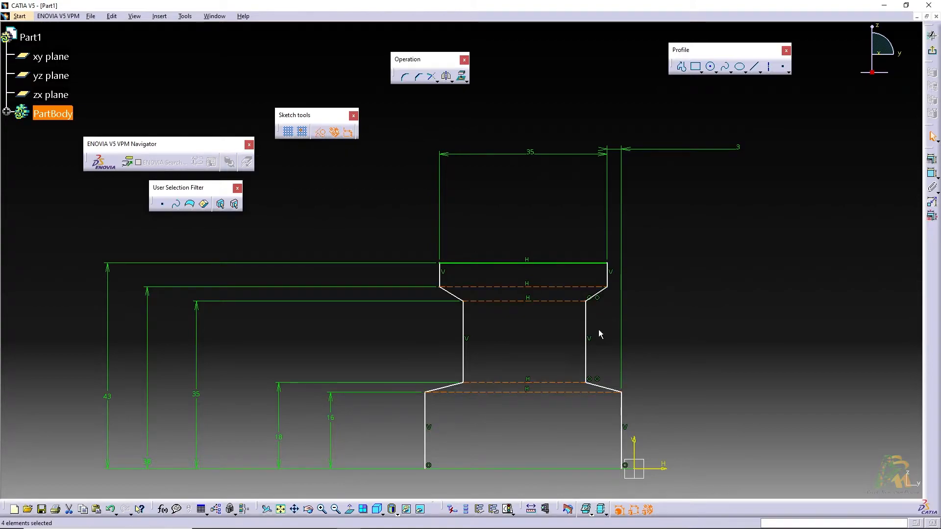
left_click(528, 332)
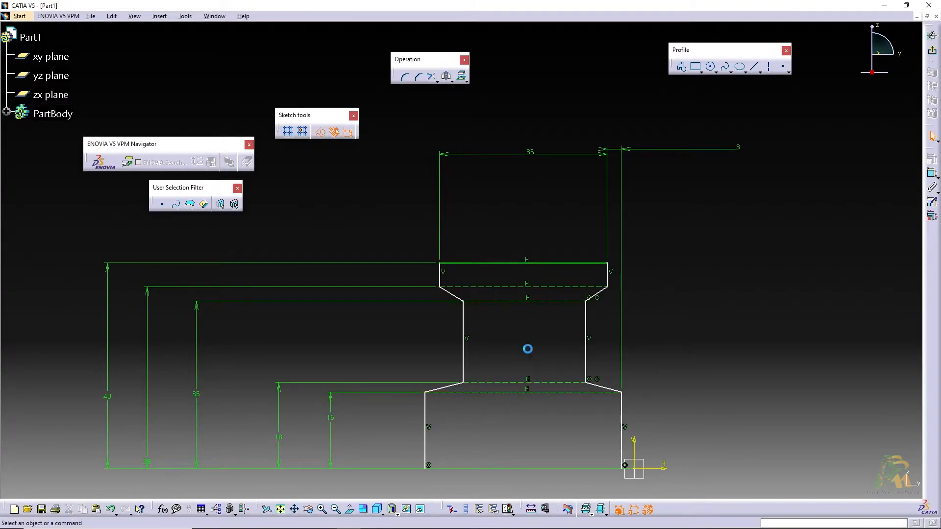
Check the web thickness on the pulley drawing, then constrain the distance between the two vertical web lines to 11 mm.
left_click_drag(463, 330, 452, 335)
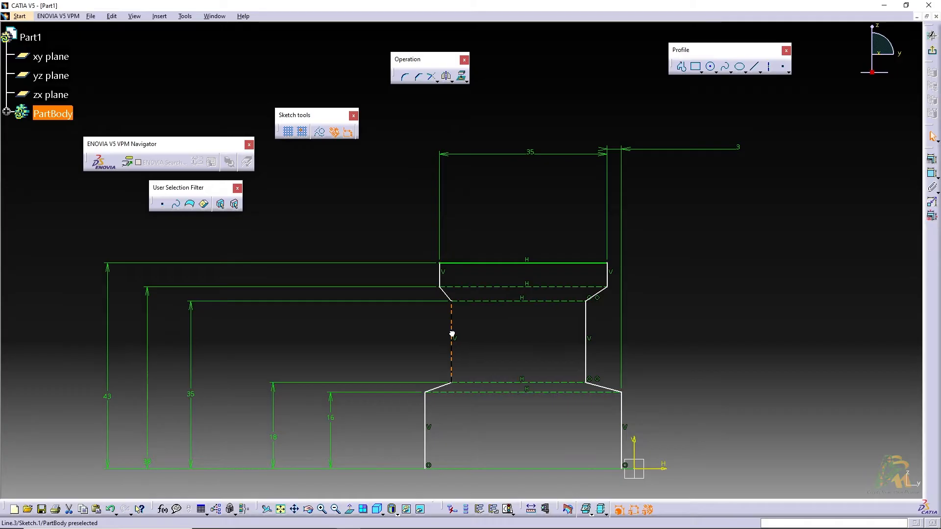
key("alt+Tab")
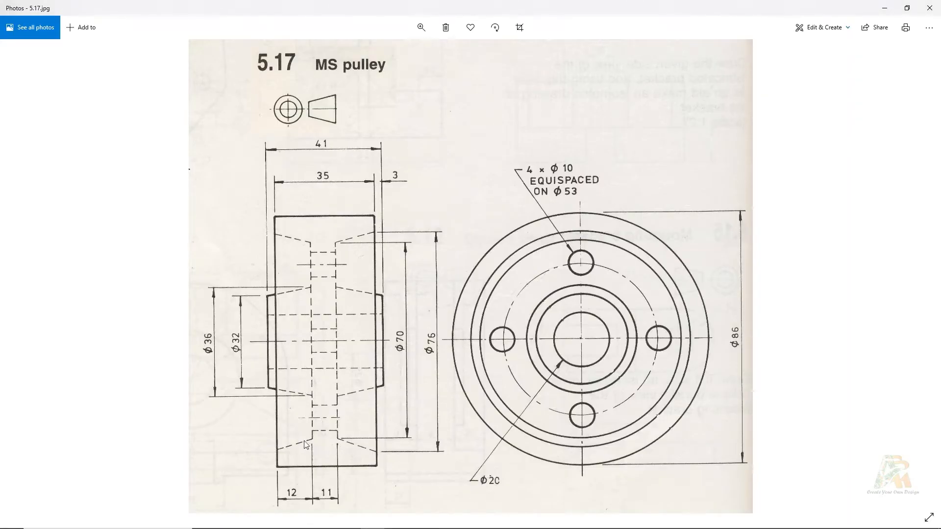
key("alt+Tab")
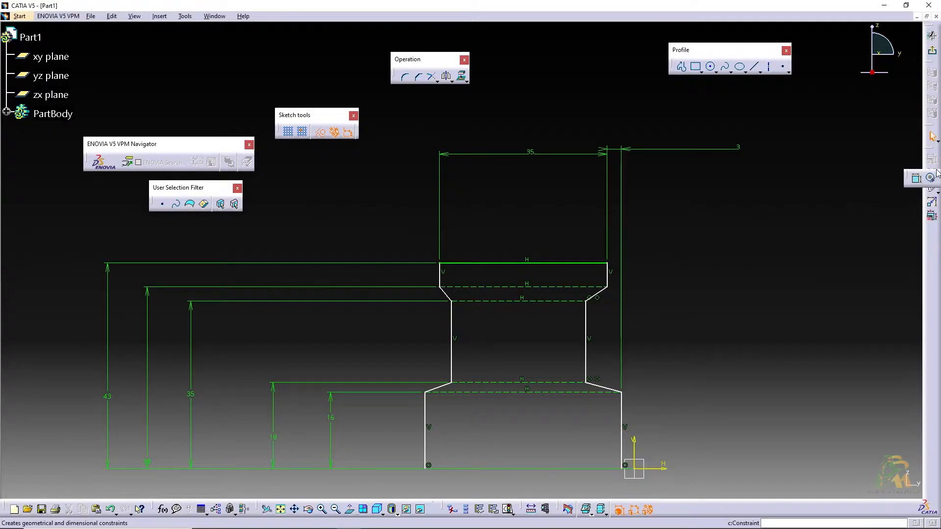
left_click(917, 179)
left_click(452, 351)
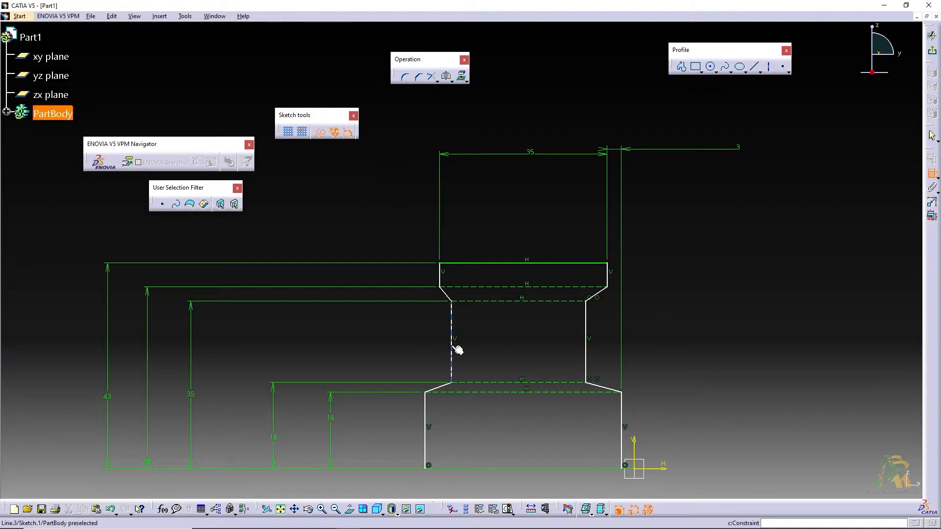
left_click(587, 348)
left_click(542, 347)
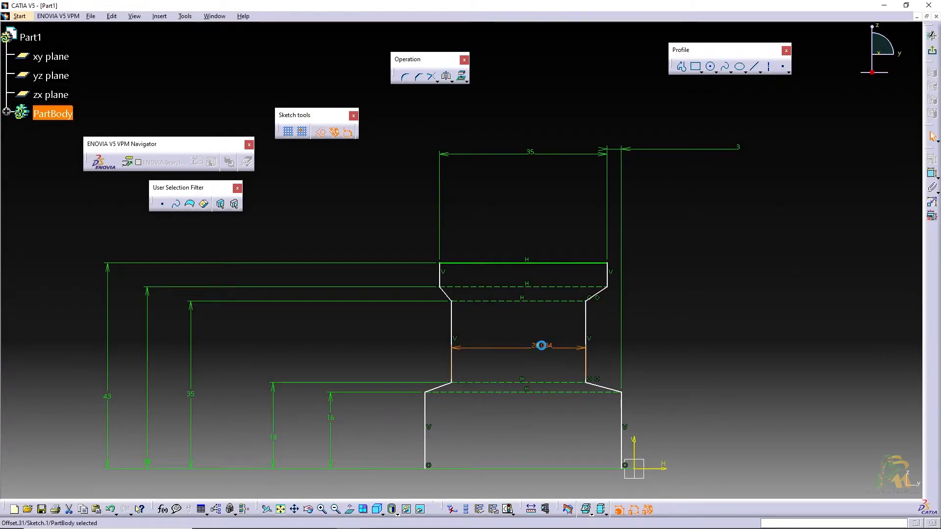
double_click(543, 347)
type("11")
key("Return")
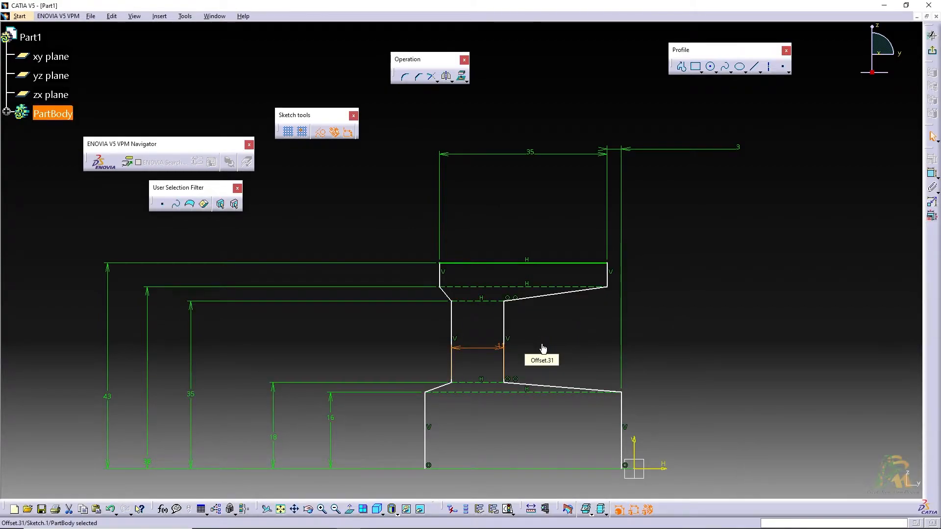
Shift the web toward the middle of the rim and constrain its left line 12 mm from the rim's left edge.
mouse_move(503, 325)
left_mouse_down()
mouse_move(541, 327)
mouse_move(536, 349)
mouse_move(514, 343)
mouse_move(552, 325)
left_mouse_up()
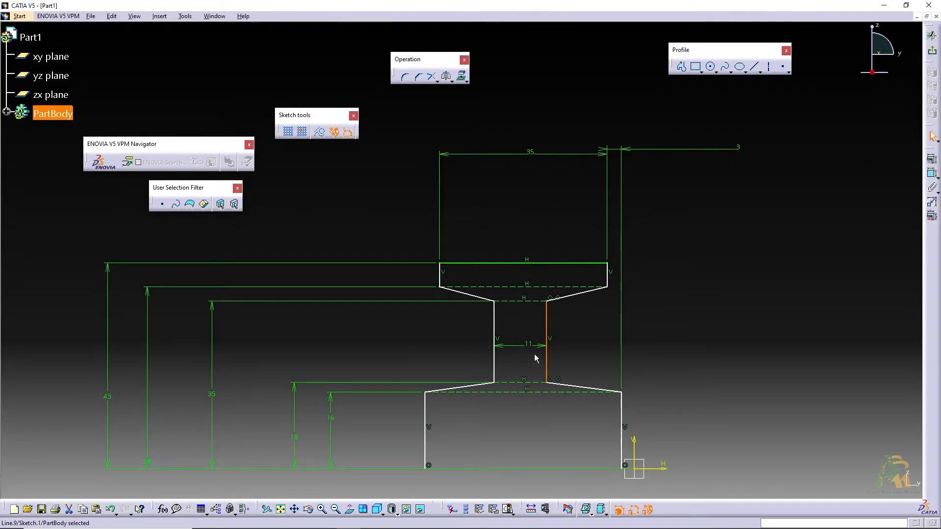
left_click(716, 289)
left_click(931, 173)
left_click(441, 276)
left_click(494, 325)
left_click(467, 329)
double_click(467, 332)
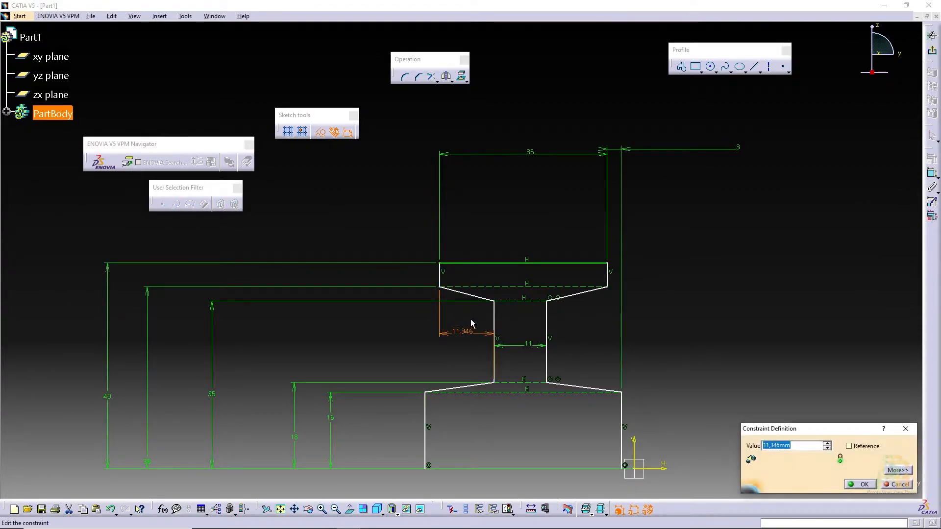
type("12")
key("Return")
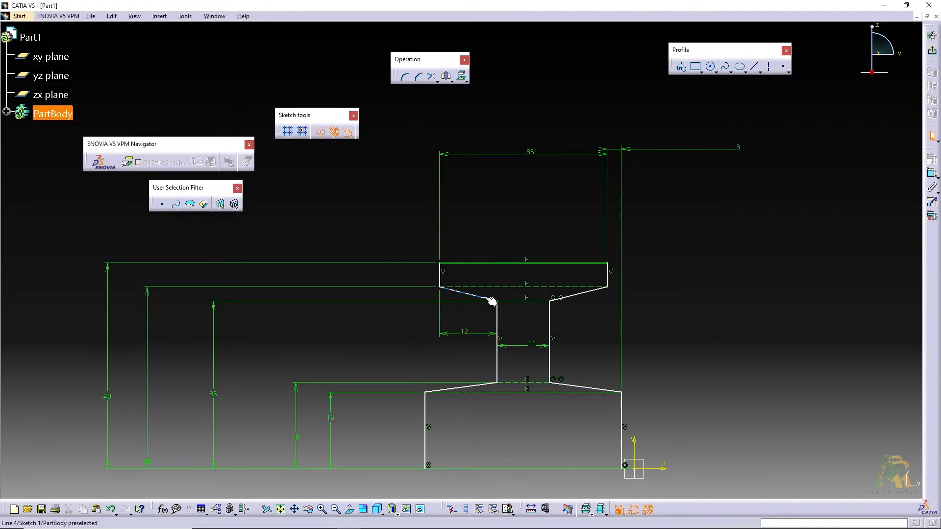
Test the profile's remaining freedom by moving it, then make its lower right endpoint coincident with the sketch origin.
left_click_drag(497, 310, 447, 319)
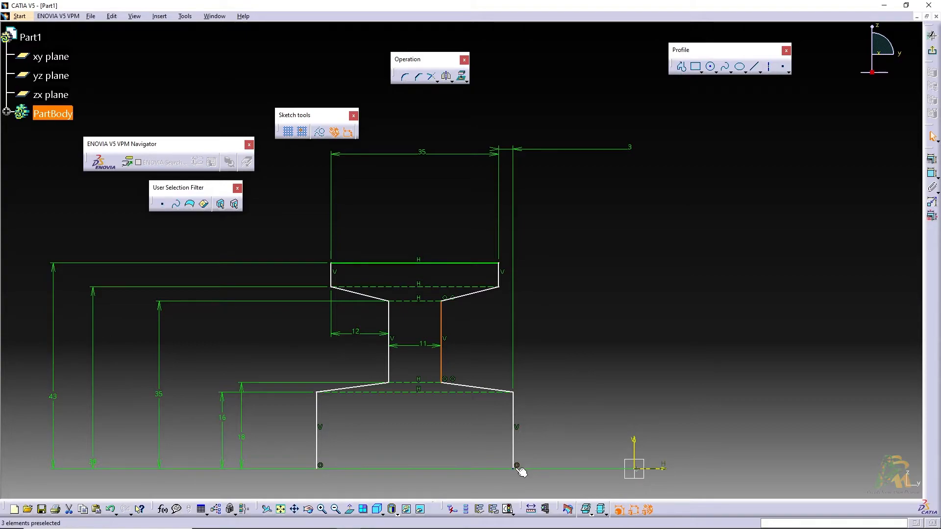
left_click(590, 396)
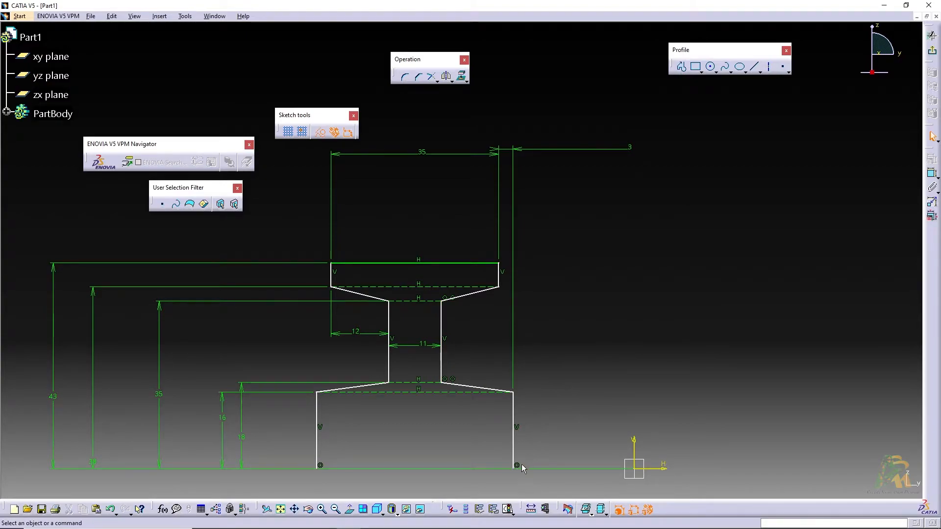
left_click(514, 467)
left_click(634, 469, "ctrl")
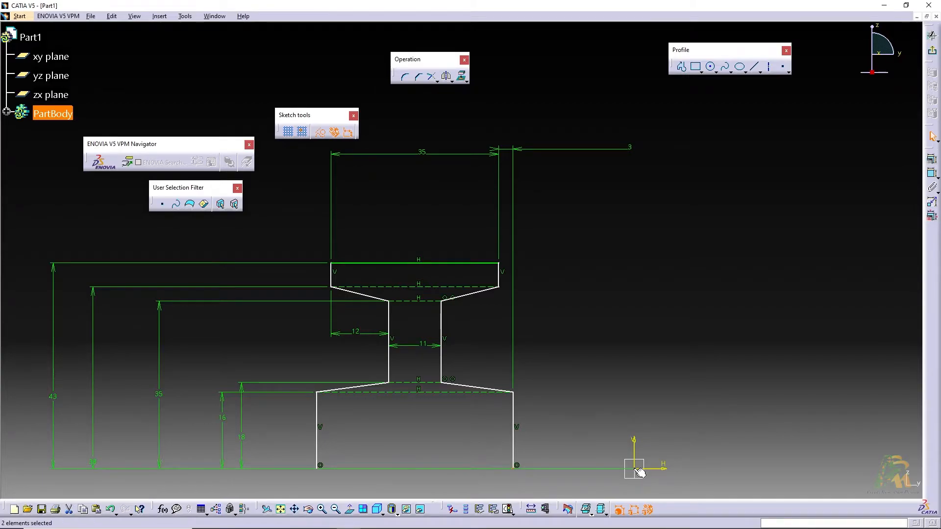
left_click(932, 159)
left_click(888, 389)
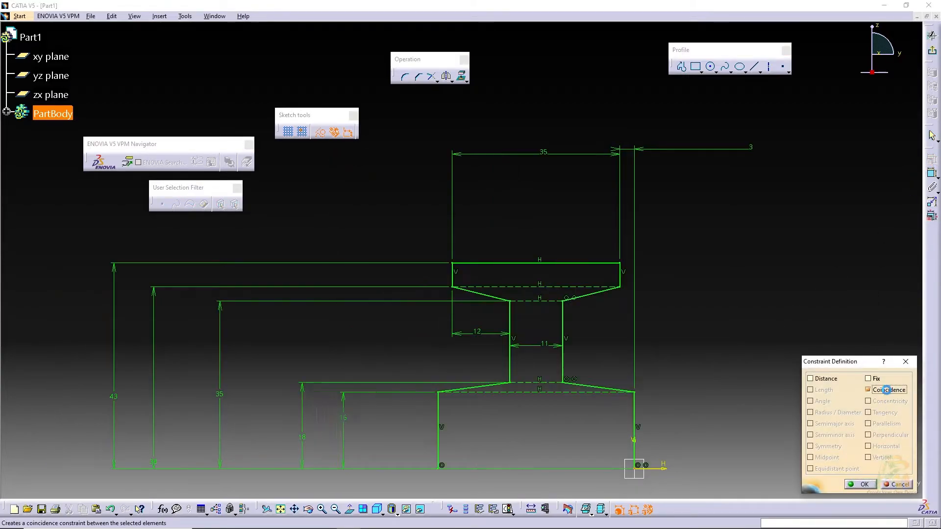
left_click(860, 486)
middle_click_drag(742, 399, 730, 297)
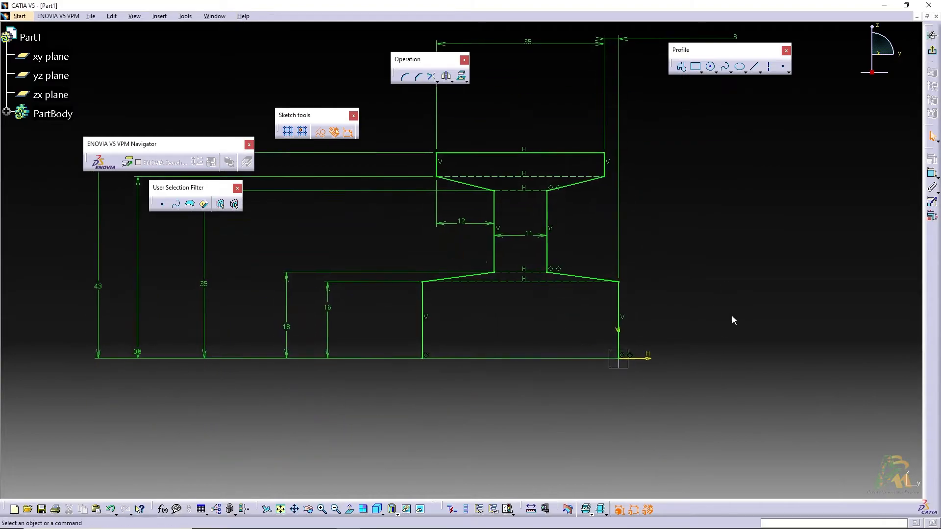
Consult the pulley drawing and draw an axis from the sketch origin to the lower end of the hub's left line.
key("alt+Tab")
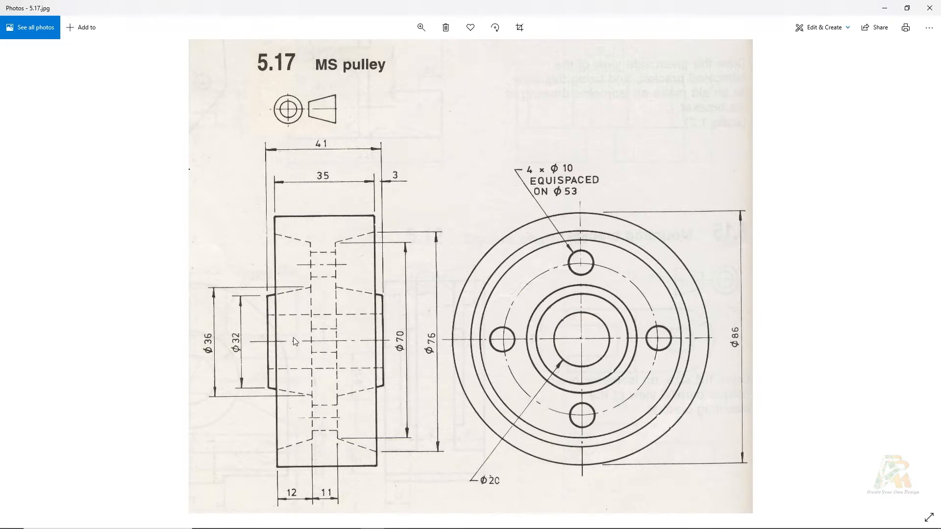
key("alt+Tab")
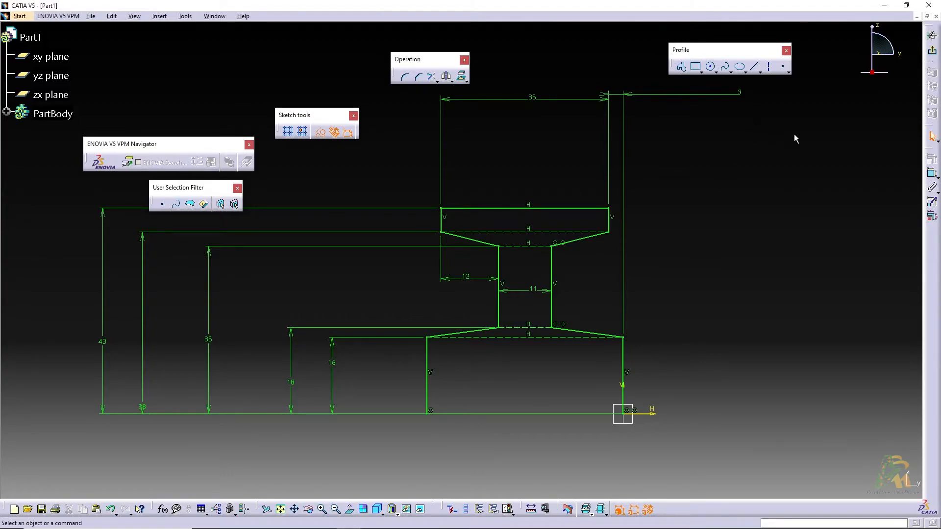
left_click(769, 67)
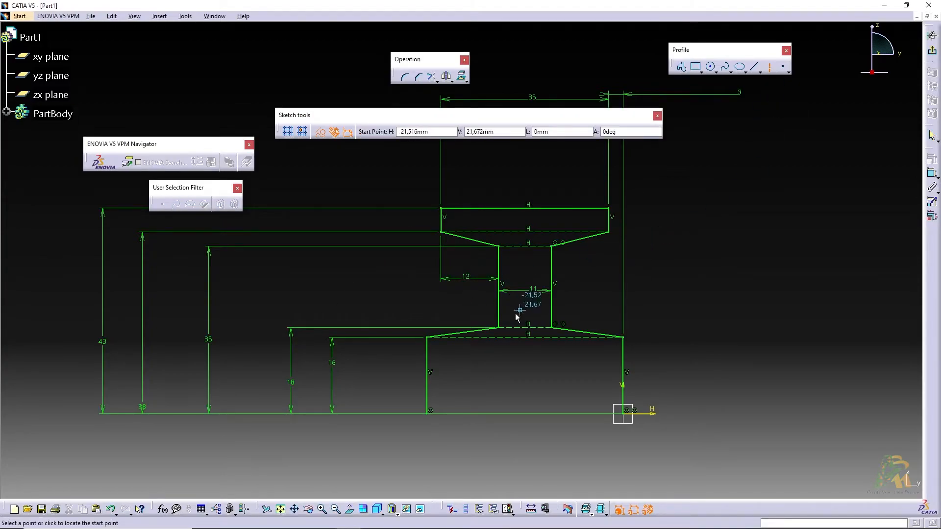
left_click(628, 414)
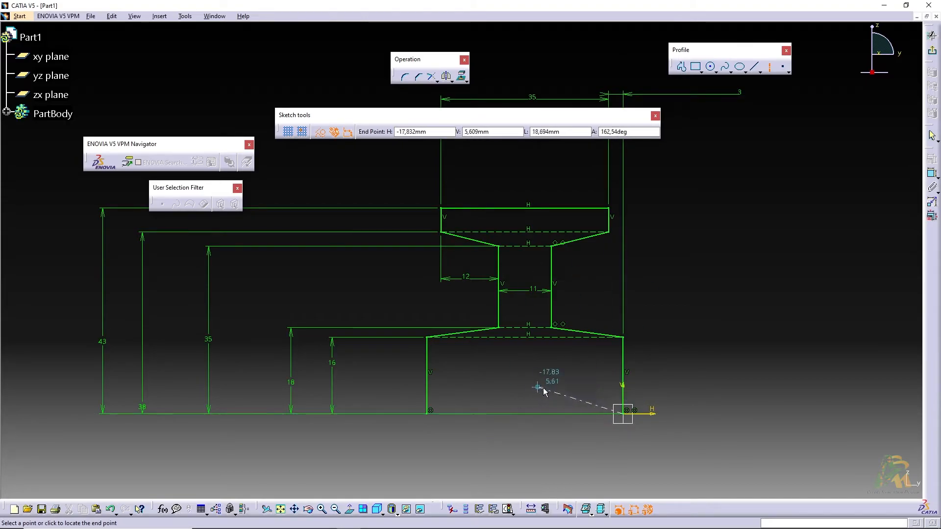
left_click(429, 417)
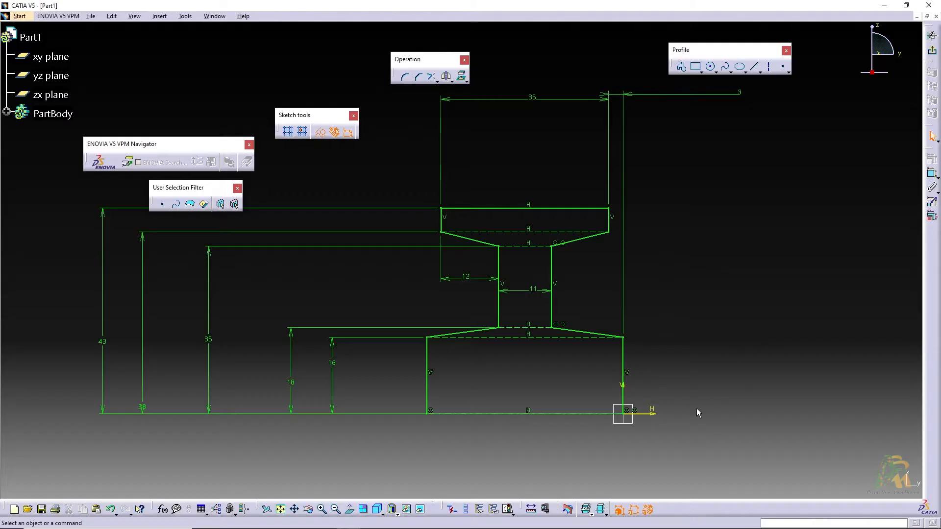
Check the pulley drawing, then leave the half-section sketch and revolve it 360° around the sketch axis as a Shaft.
key("alt+Tab")
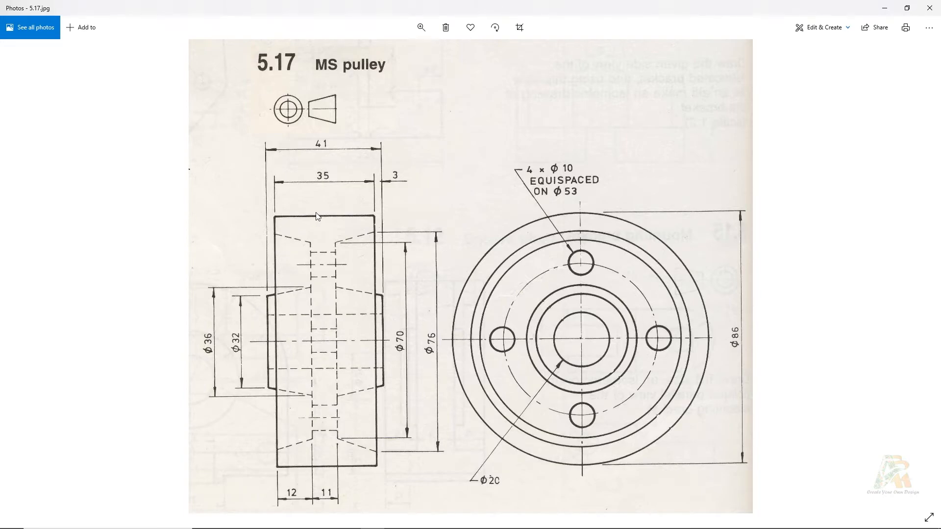
key("alt+Tab")
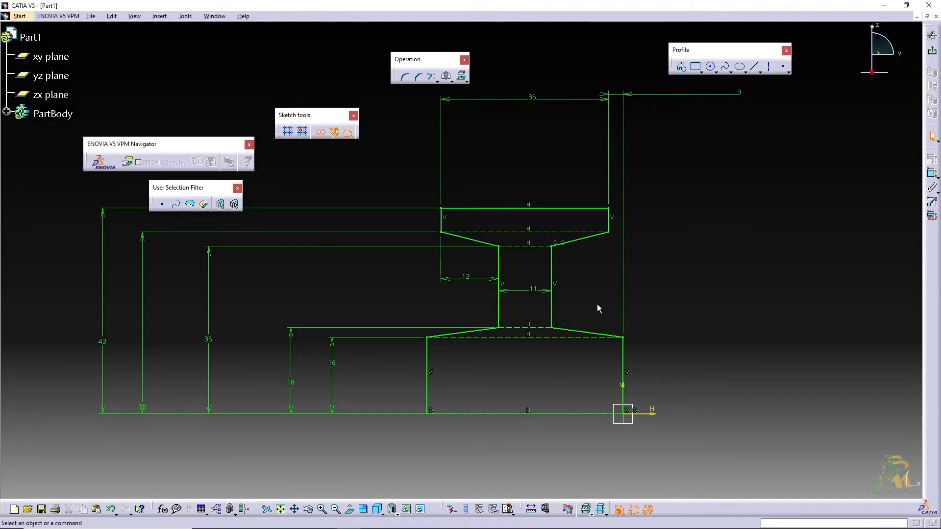
left_click(933, 57)
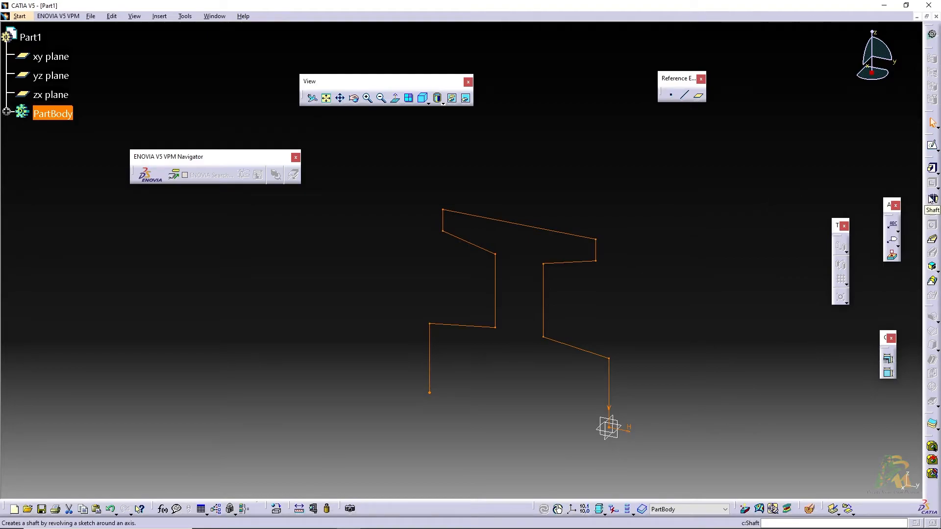
left_click(932, 198)
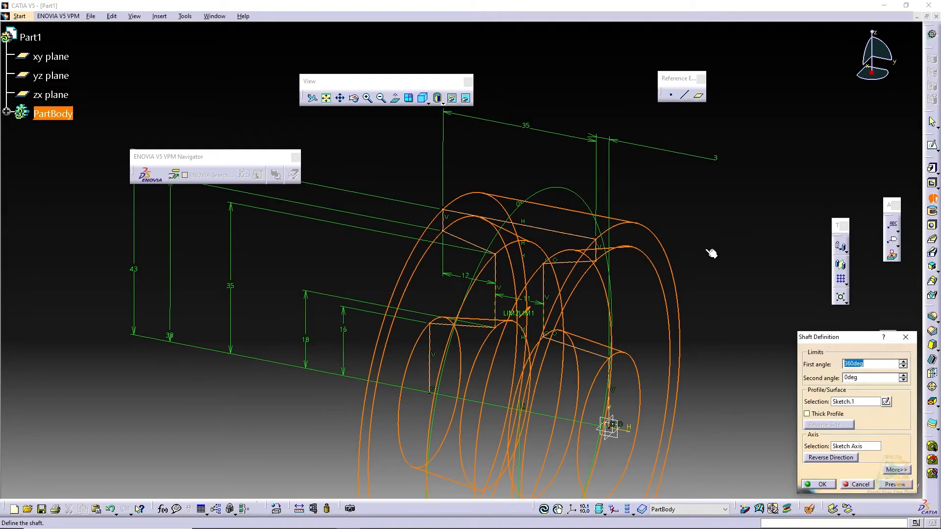
middle_click_drag(712, 254, 722, 190)
middle_click_drag(687, 216, 628, 325)
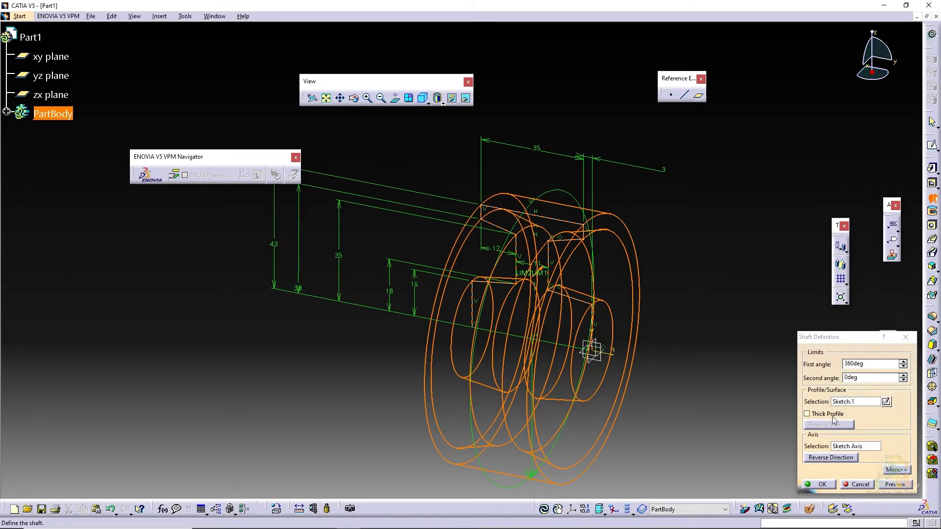
left_click_drag(877, 362, 708, 345)
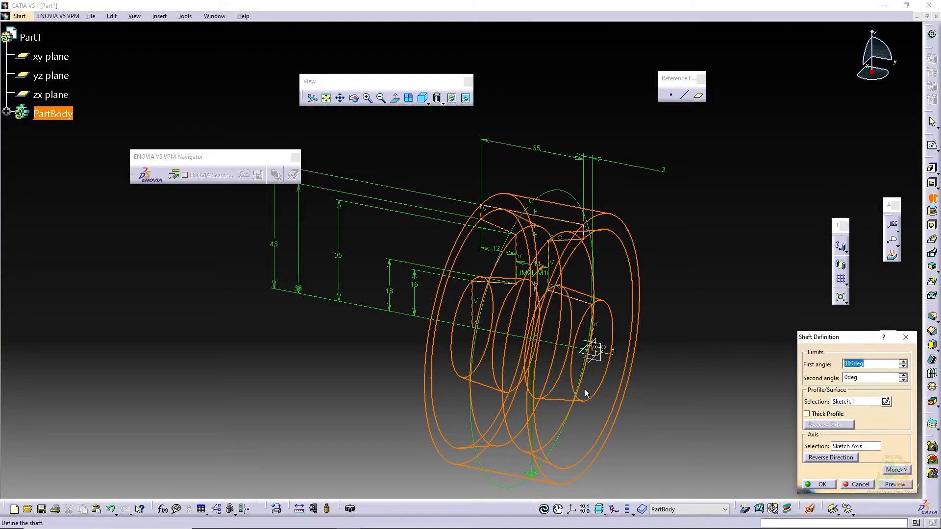
left_click(831, 485)
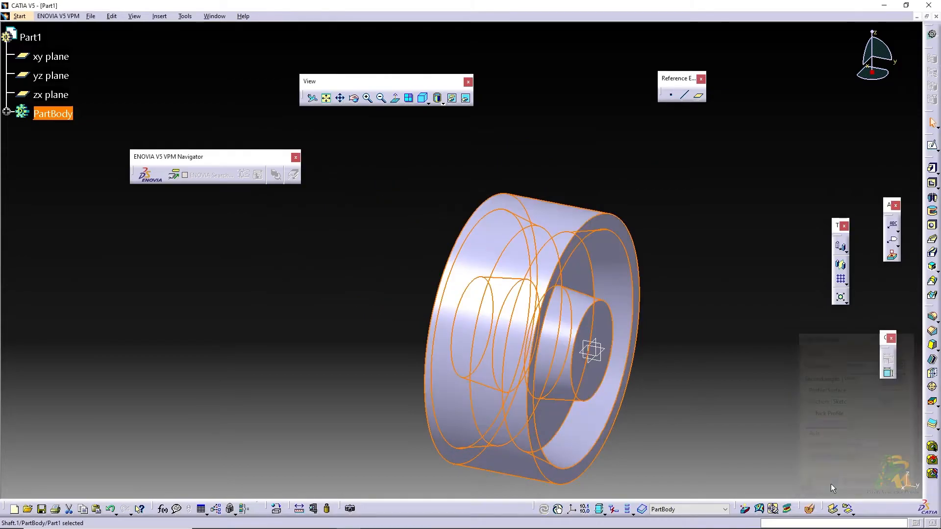
Consult the pulley drawing's hole layout and open a new sketch on the recessed web face between rim and hub.
middle_click_drag(388, 322, 631, 276)
key("alt+Tab")
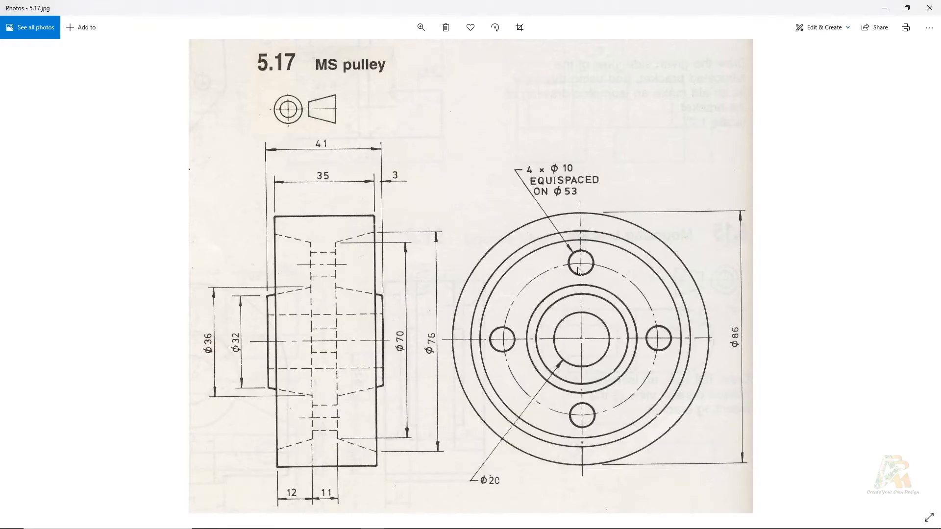
key("alt+Tab")
mouse_move(601, 318)
middle_mouse_down()
mouse_move(591, 326)
mouse_move(590, 262)
middle_mouse_up()
left_click(563, 258)
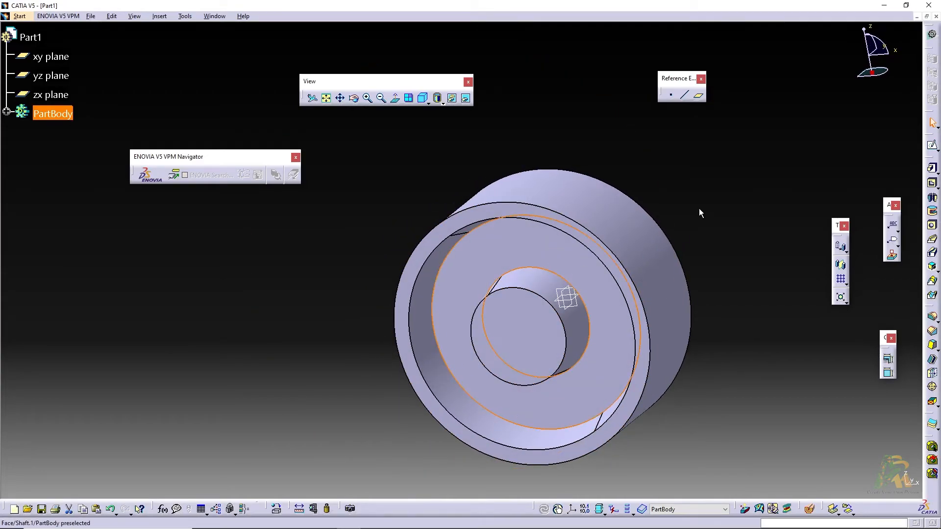
left_click(933, 149)
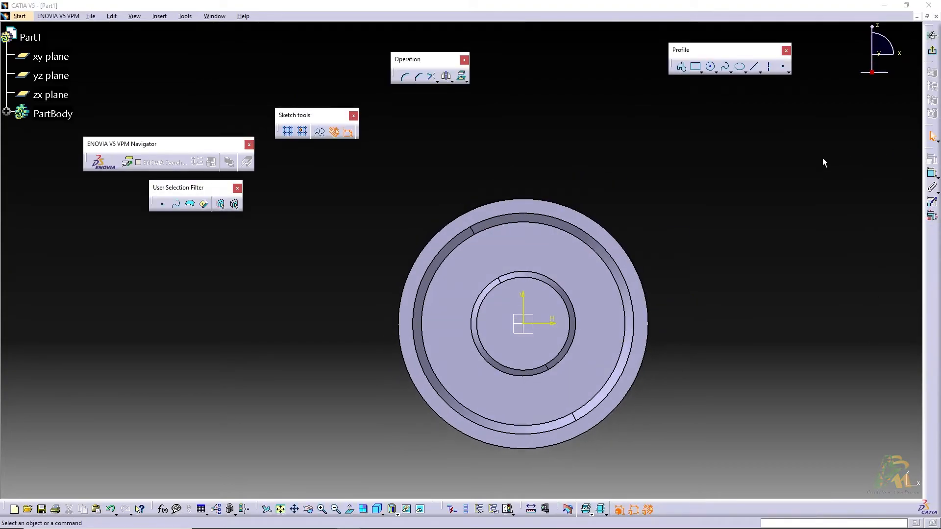
Check the hole callout on the drawing, then sketch circles about 10 mm in diameter on the web, above and right of the origin.
key("alt+Tab")
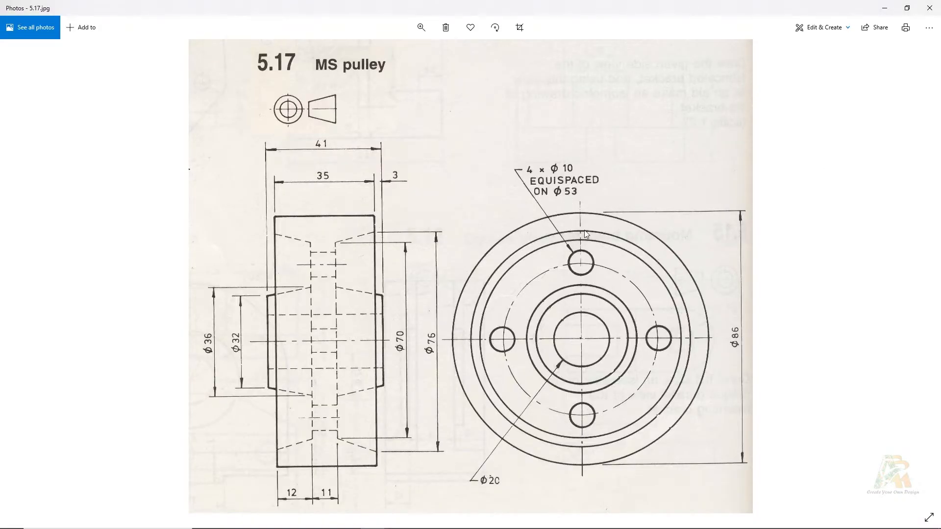
key("alt+Tab")
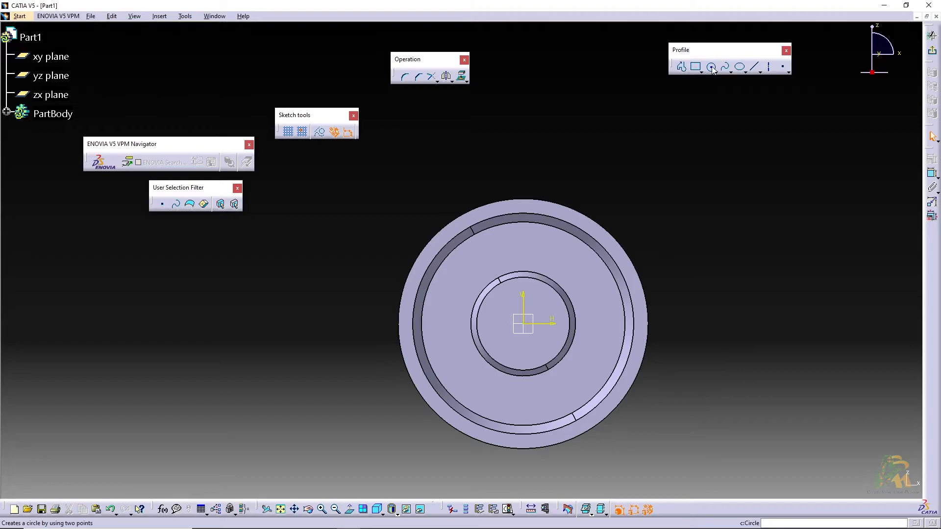
left_click(711, 66)
left_click(523, 246)
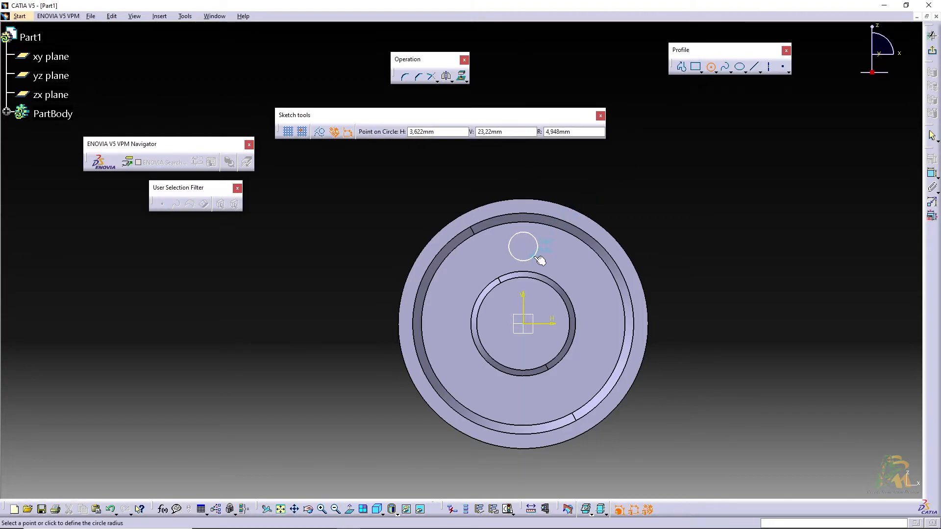
left_click(536, 255)
left_click(711, 66)
left_click(604, 327)
left_click(613, 338)
Sketch two more hole circles on the web, one directly below the origin and one to its left.
left_click(711, 66)
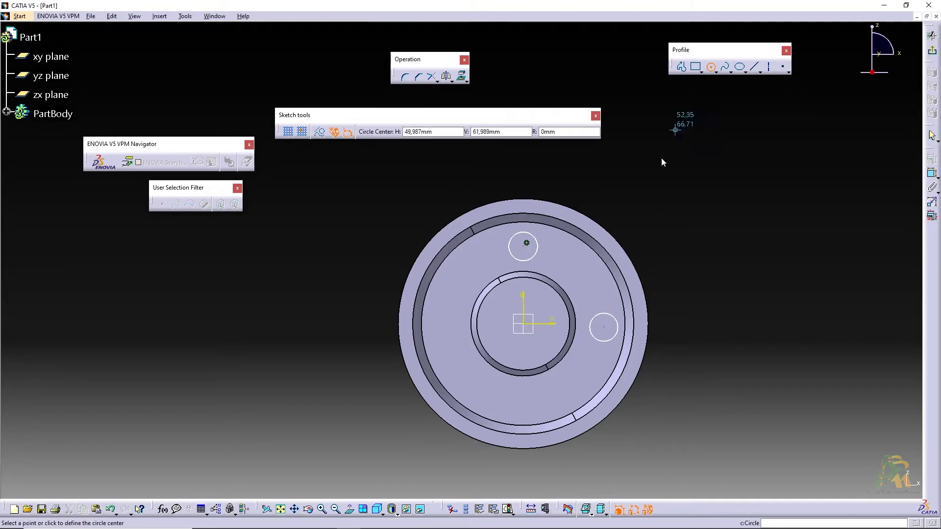
left_click(523, 400)
left_click(532, 411)
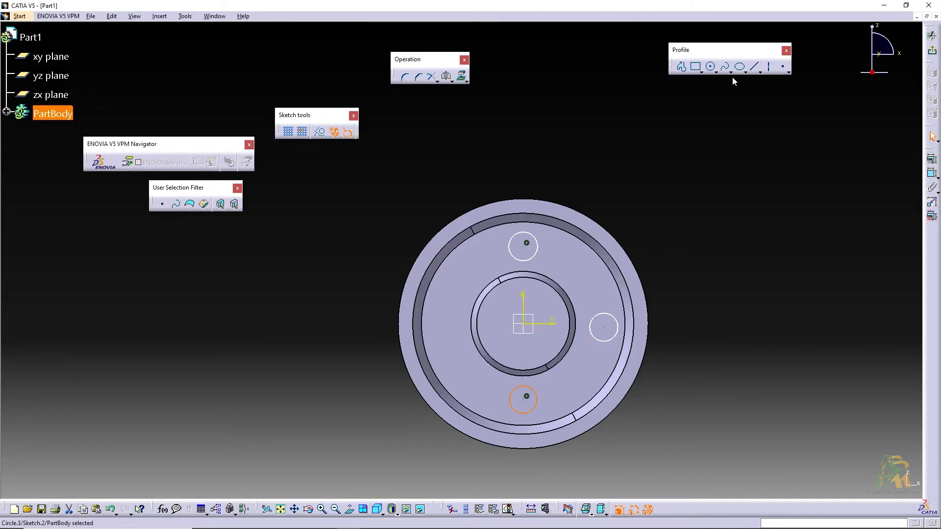
left_click(711, 67)
left_click(436, 327)
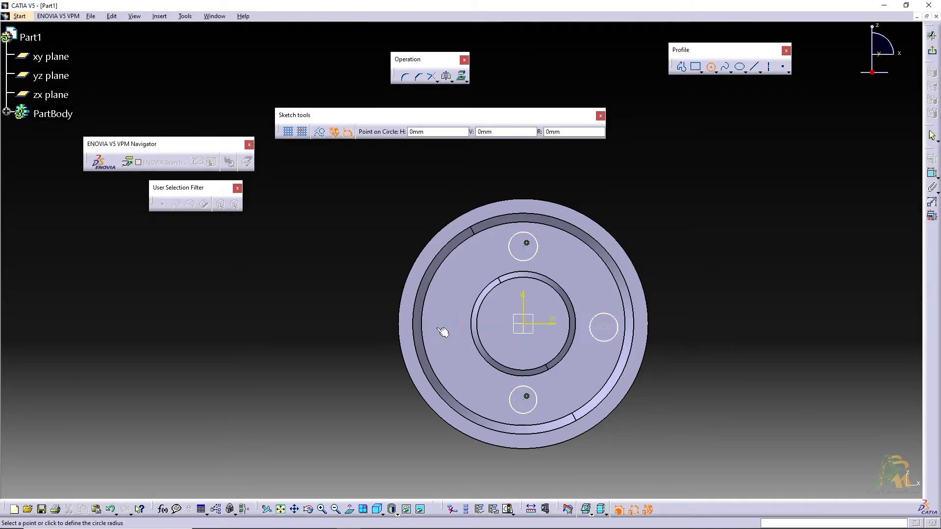
left_click(451, 339)
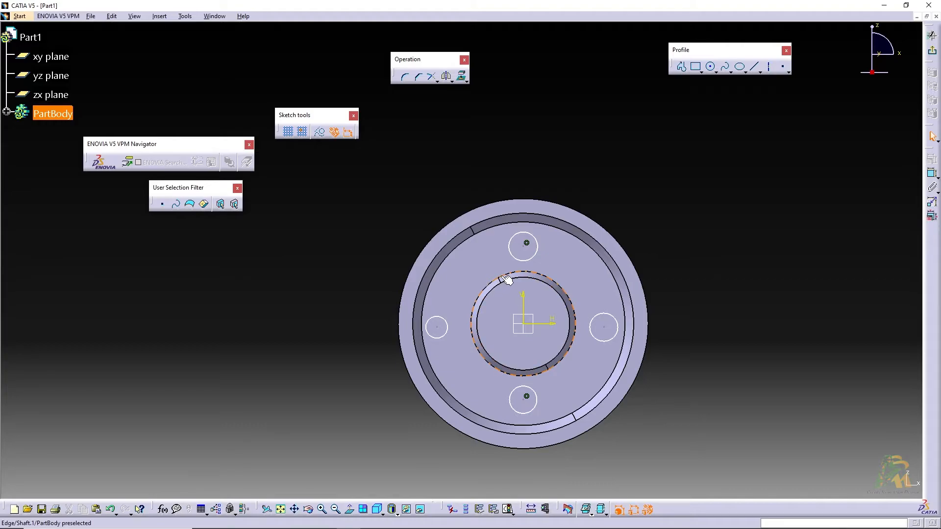
Constrain the diameter of the hole circle above the origin to 10 mm.
left_click(932, 173)
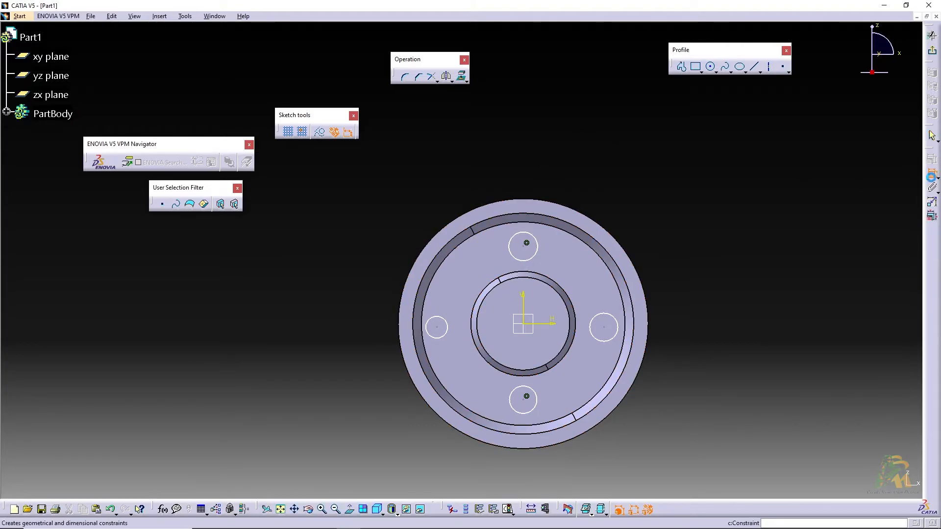
left_click(544, 249)
left_click(573, 158)
double_click(581, 156)
type("1")
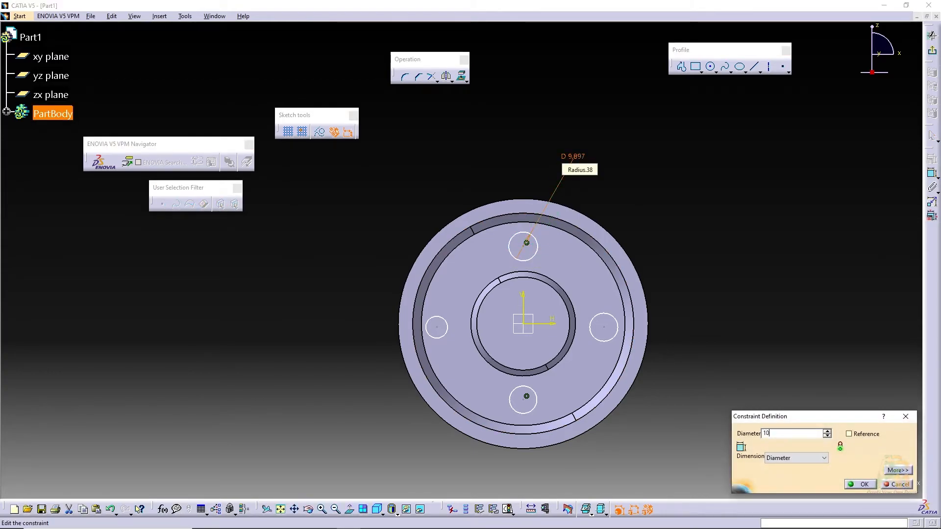
type("0")
key("Return")
Constrain the diameter of the hole circle right of the origin to 10 mm.
left_click(932, 173)
left_click(617, 325)
double_click(711, 296)
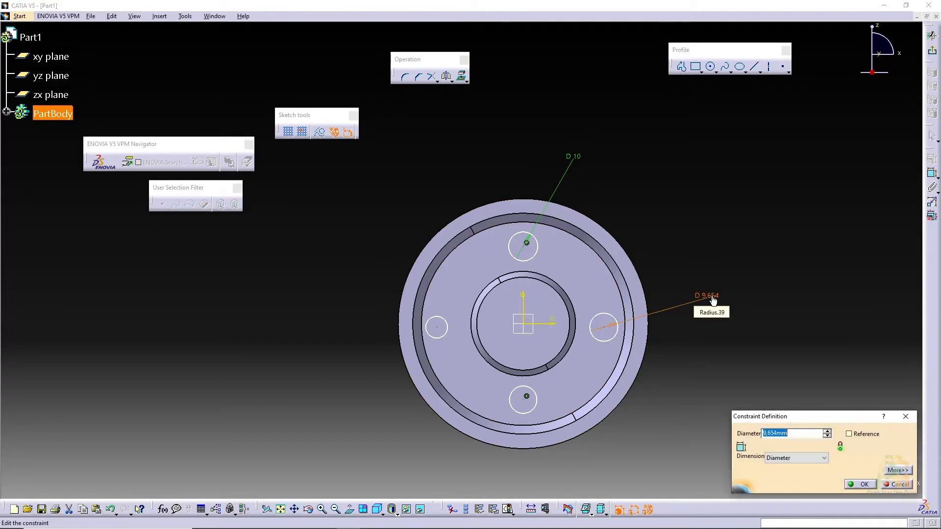
type("10")
key("Return")
Constrain the diameter of the hole circle below the origin to 10 mm.
left_click(536, 403)
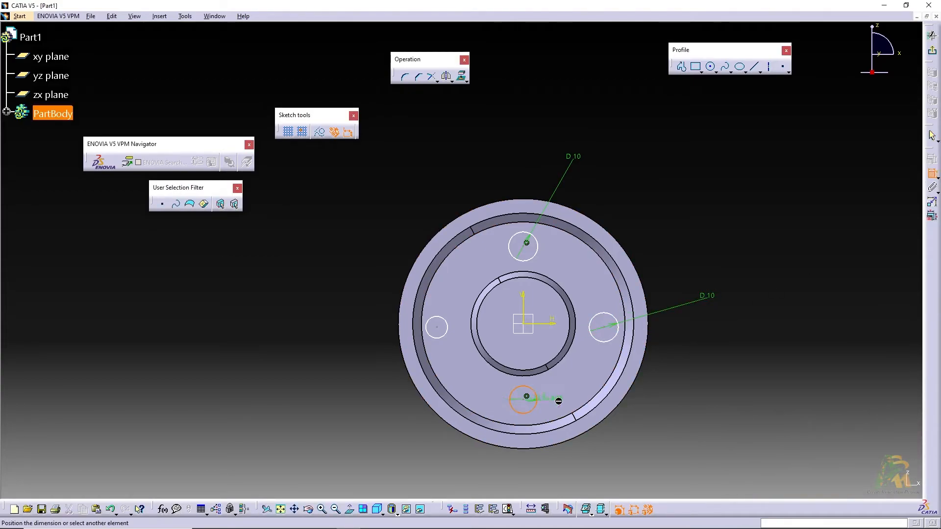
double_click(751, 414)
type("1")
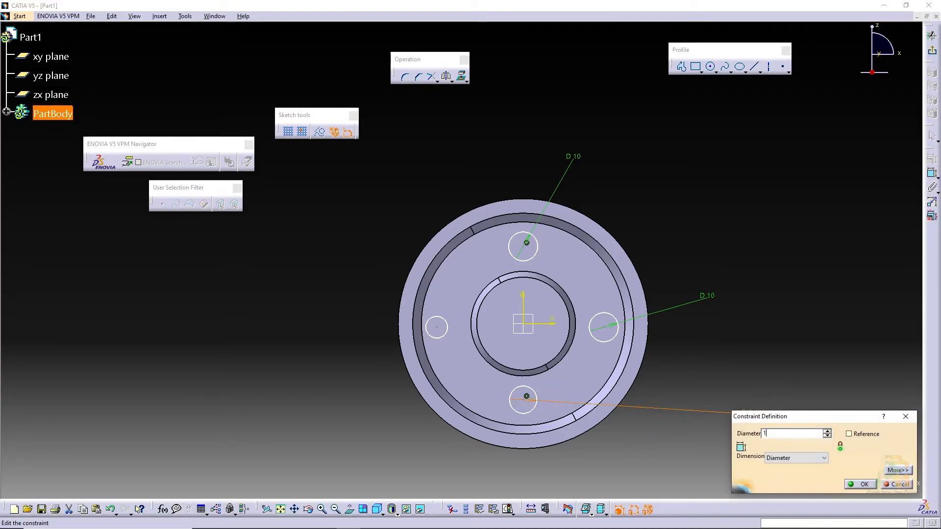
type("0")
key("Return")
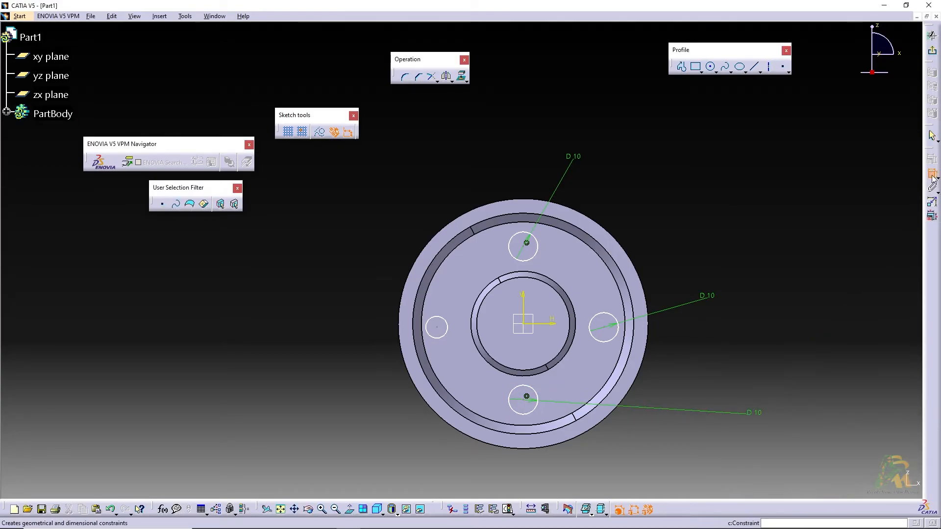
Constrain the diameter of the hole circle left of the origin to 10 mm and shift it slightly toward the hub.
left_click(427, 326)
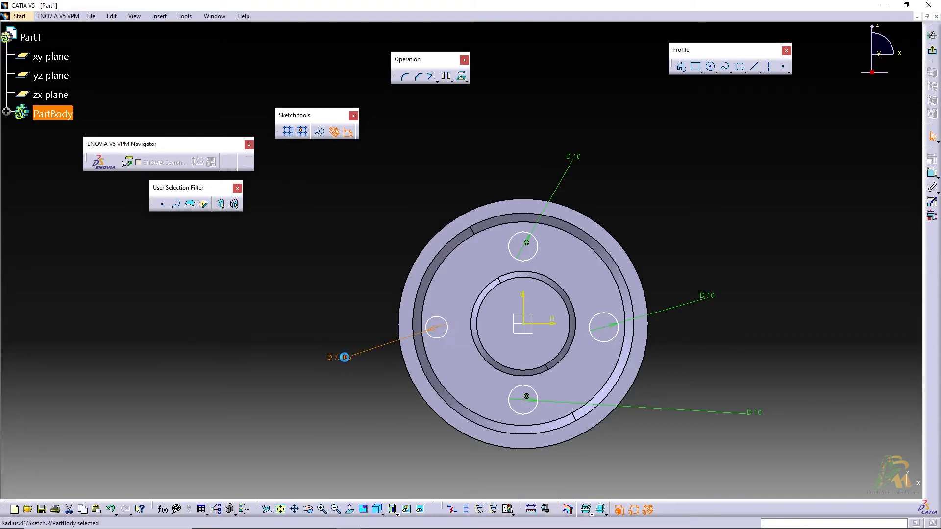
double_click(344, 357)
type("10")
key("Return")
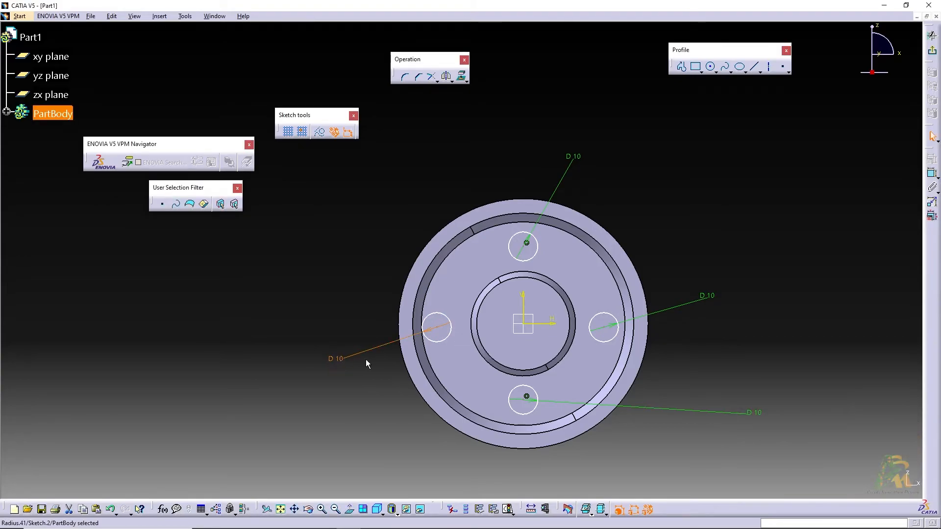
left_click(437, 326)
Check the pitch circle size on the drawing, then sketch a circle about 57.6 mm in diameter centred on the origin.
key("alt+Tab")
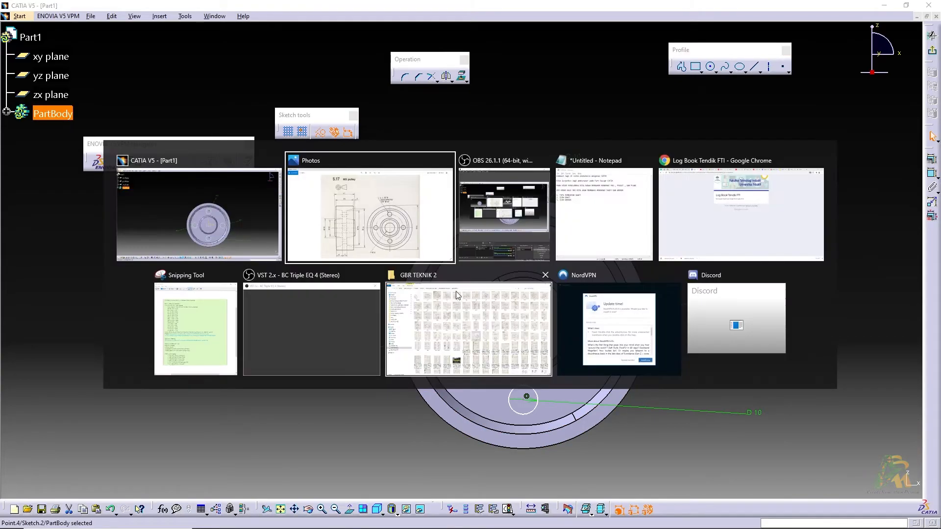
left_click(397, 214)
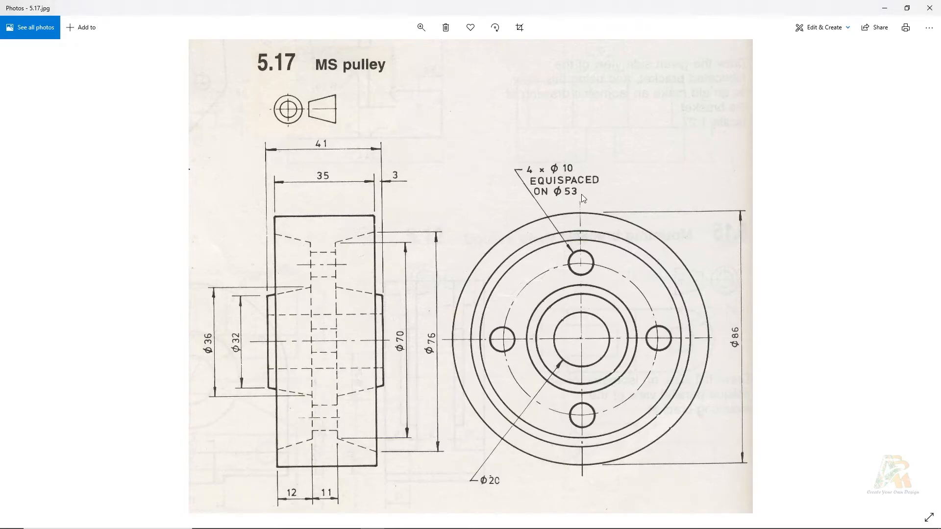
key("alt+Tab")
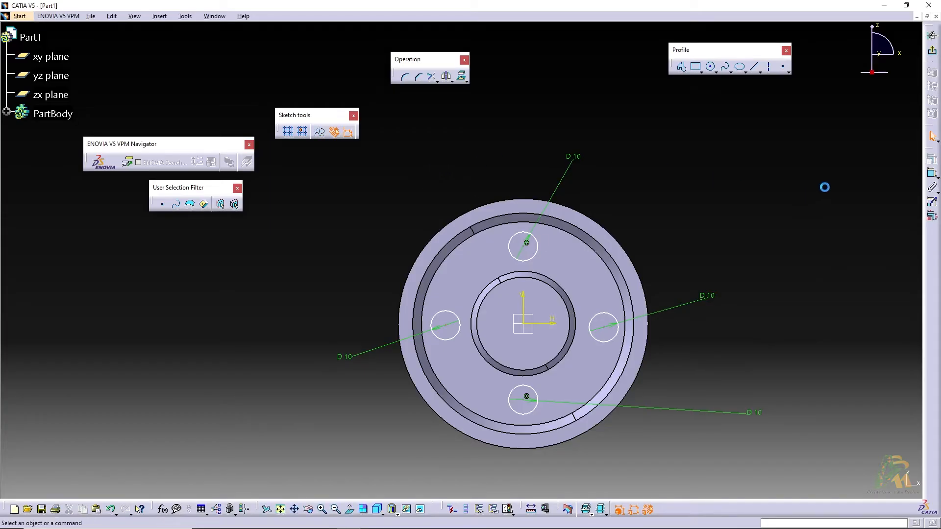
left_click(710, 67)
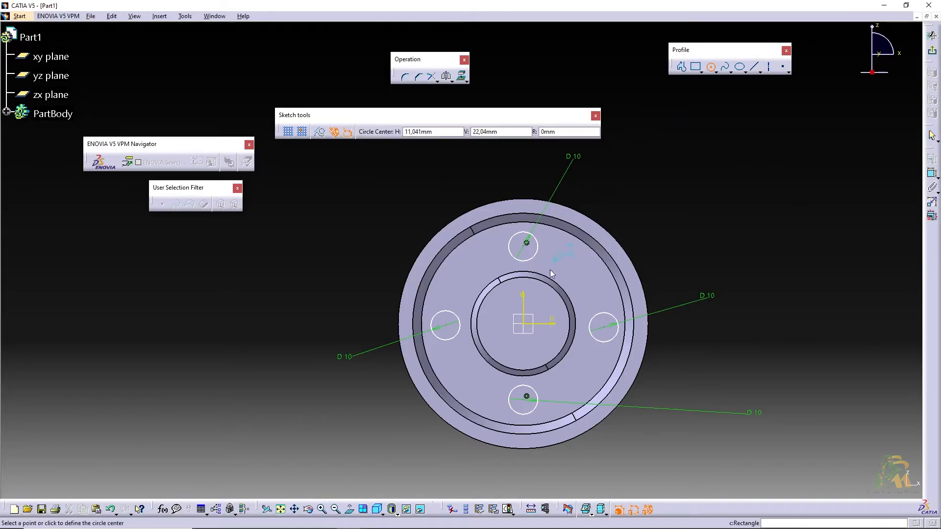
left_click(524, 324)
left_click(582, 268)
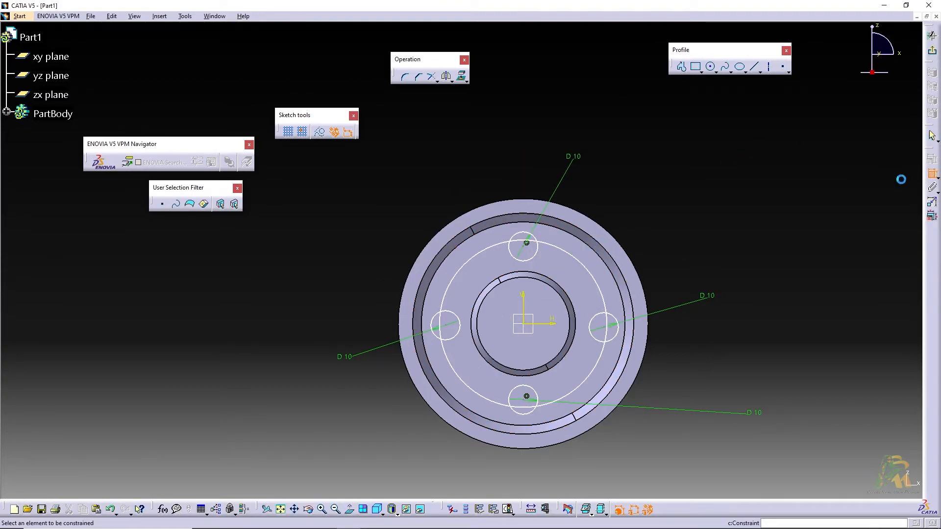
Constrain the pitch circle's diameter to 53 mm and convert it to a construction element.
left_click(583, 269)
double_click(660, 193)
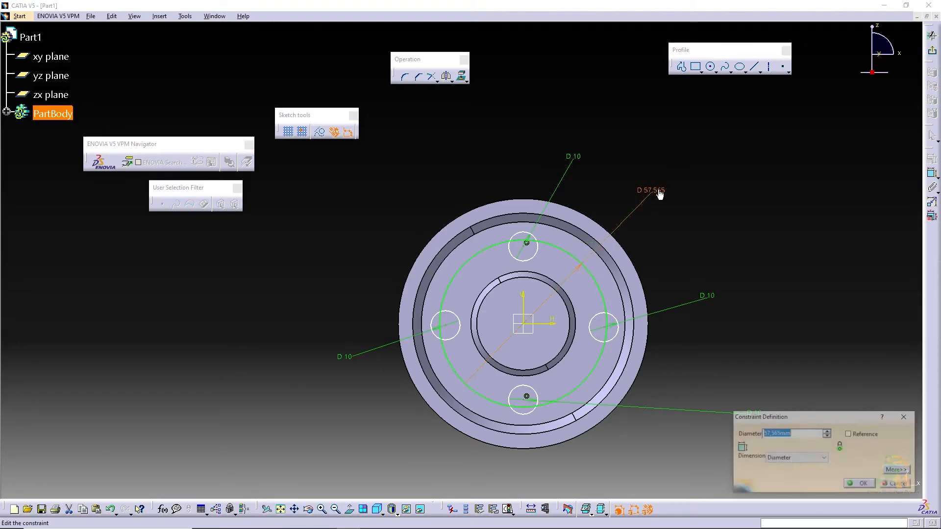
type("53")
key("Return")
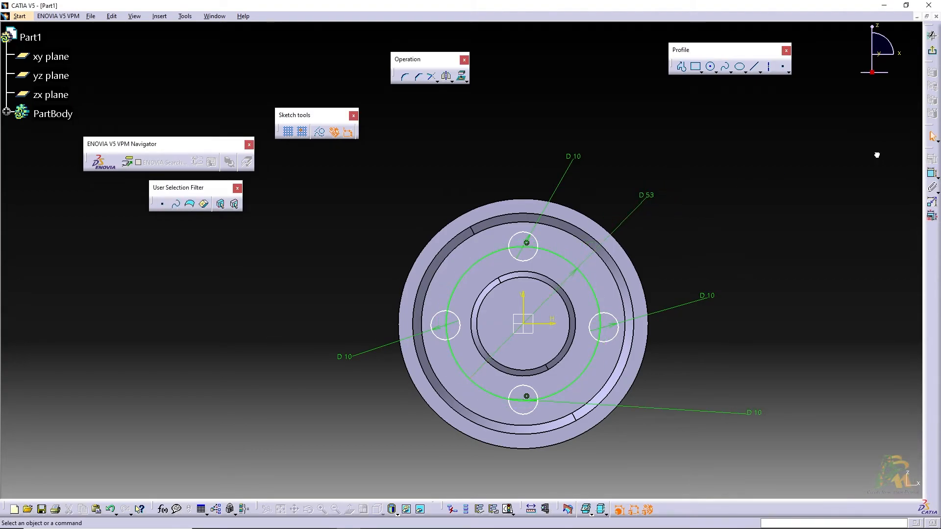
left_click(553, 254)
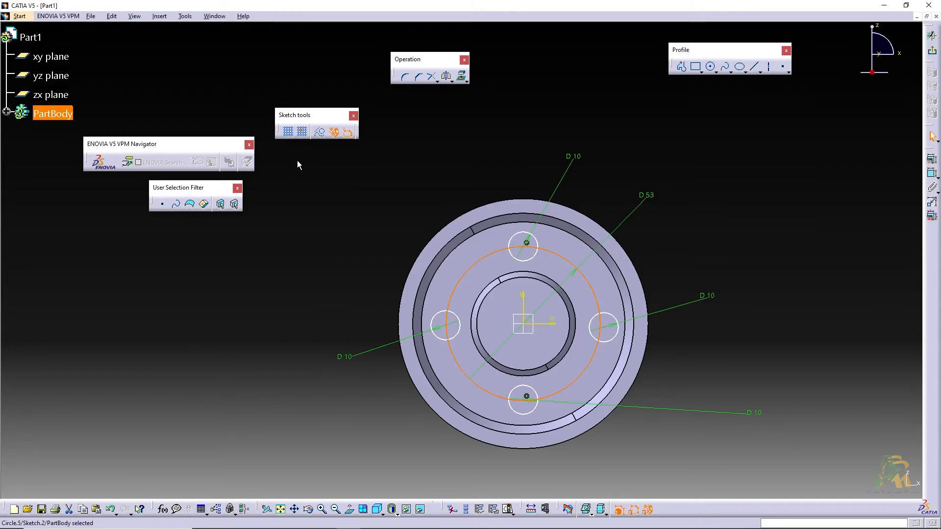
left_click(320, 132)
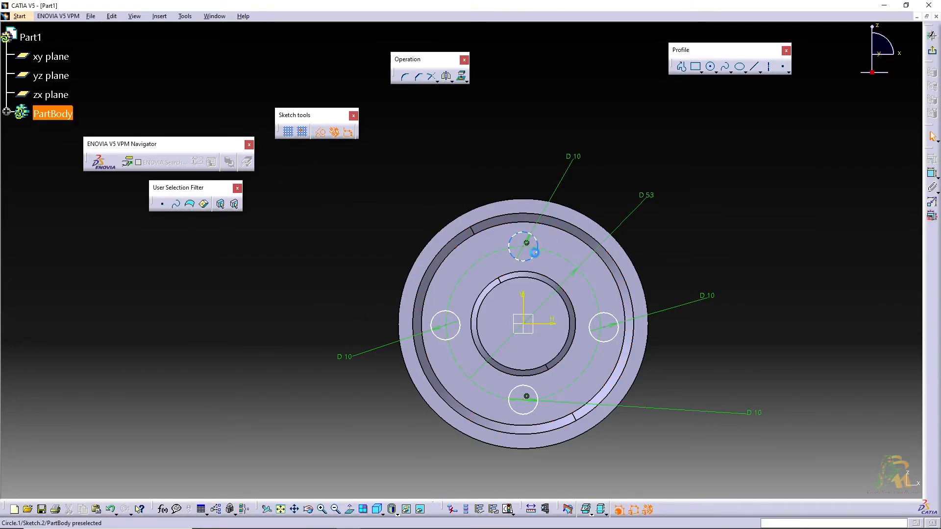
Shift the hole circle above the origin slightly outward and constrain its centre coincident with the 53 mm pitch circle.
left_click_drag(524, 247, 526, 238)
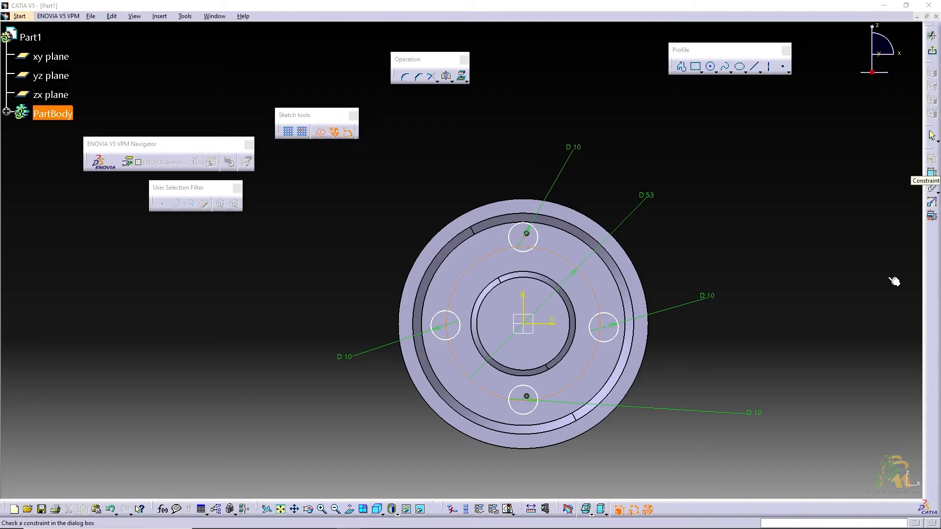
left_click(932, 160)
left_click(868, 401)
left_click(861, 484)
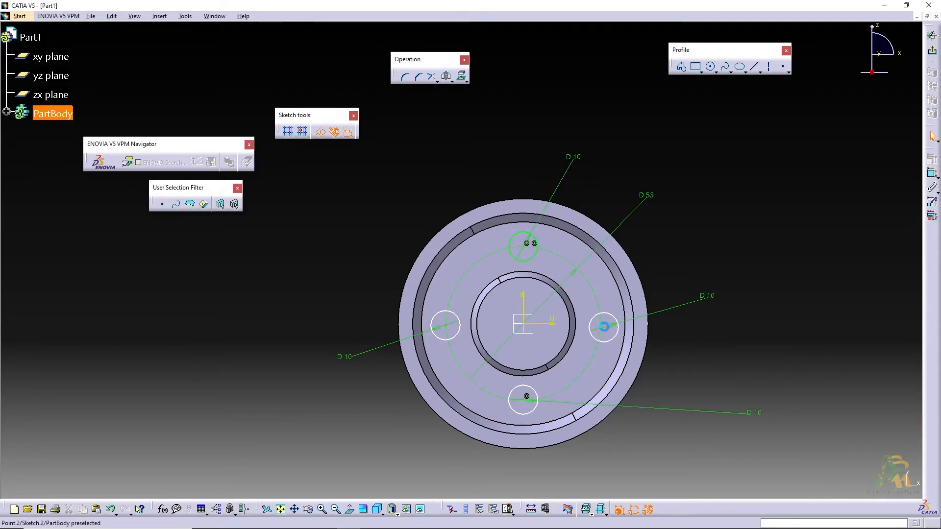
Constrain the centre of the hole circle right of the origin coincident with the pitch circle.
left_click(602, 303, "ctrl")
left_click(932, 160)
left_click(887, 389)
left_click(866, 484)
Shift the hole circle below the origin slightly outward and constrain its centre coincident with the pitch circle.
left_click_drag(523, 402, 530, 411)
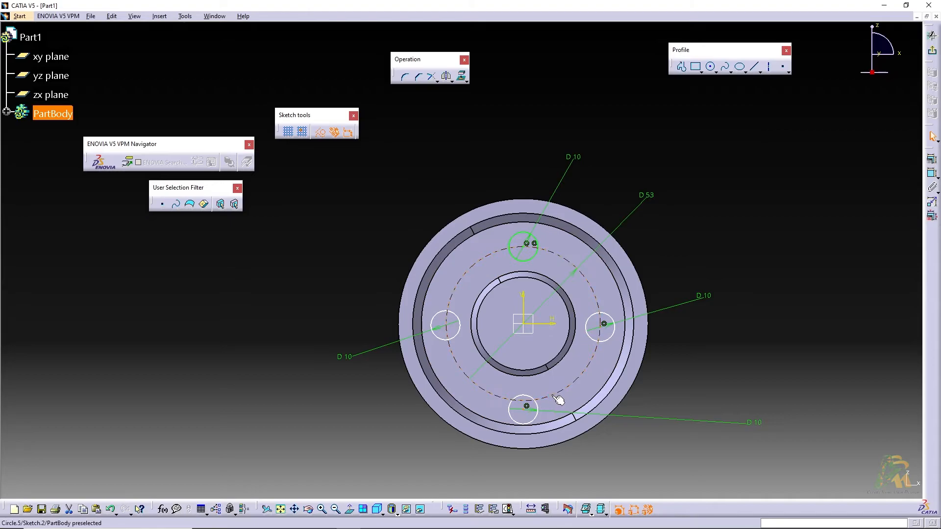
left_click(932, 159)
left_click(881, 392)
left_click(861, 484)
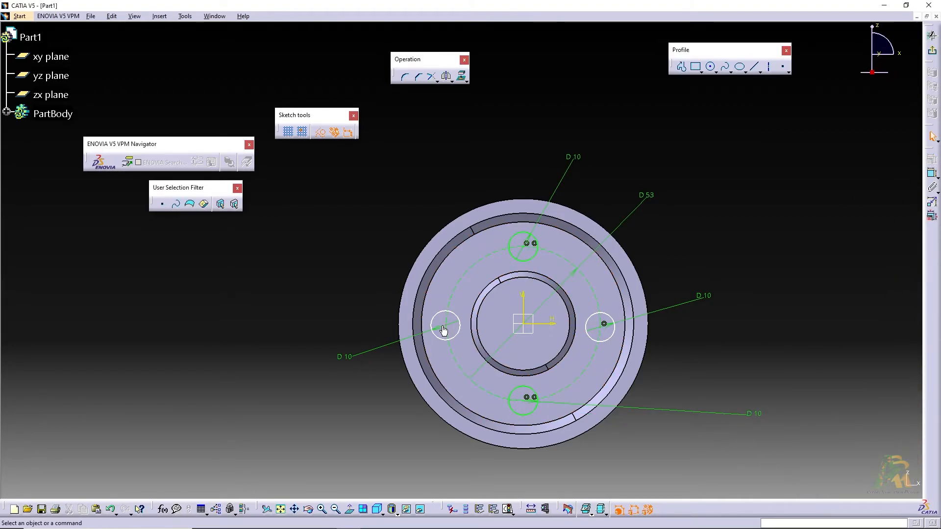
Shift the hole circle left of the origin slightly outward and constrain its centre coincident with the pitch circle.
left_click_drag(444, 329, 439, 325)
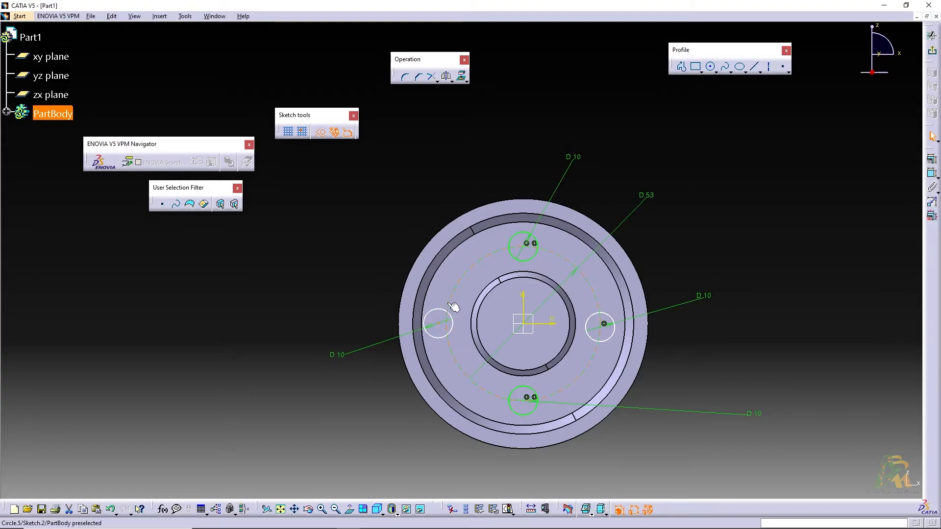
left_click(932, 158)
left_click(879, 391)
left_click(860, 484)
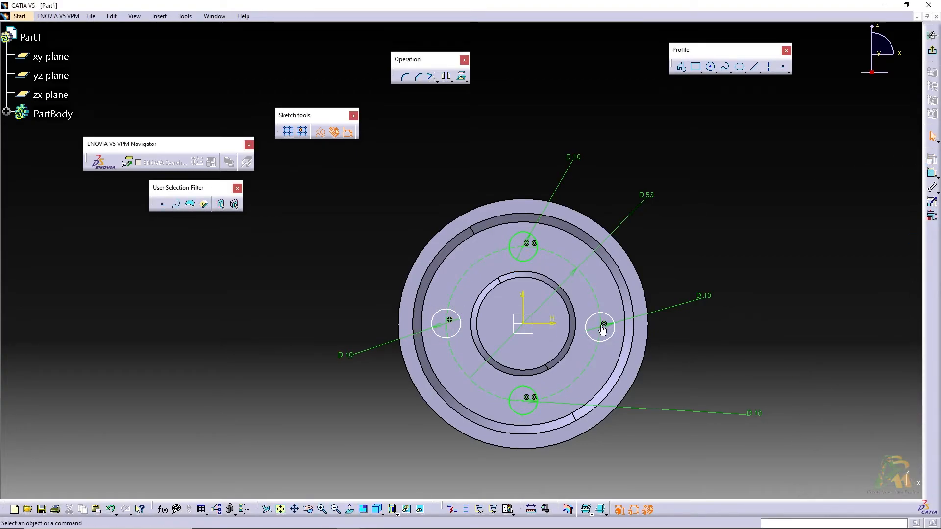
Constrain the centre of the hole circle right of the origin coincident with the horizontal axis.
left_click_drag(610, 337, 608, 357)
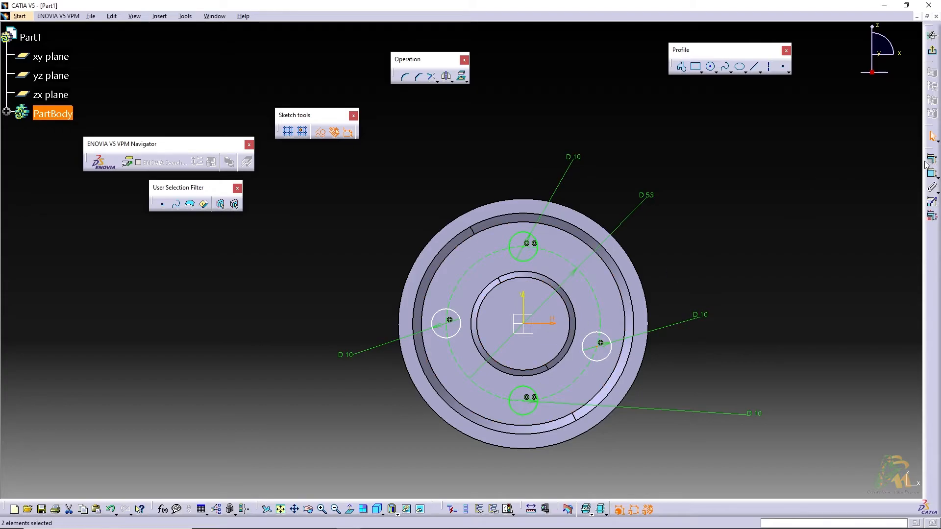
left_click(932, 159)
left_click(868, 390)
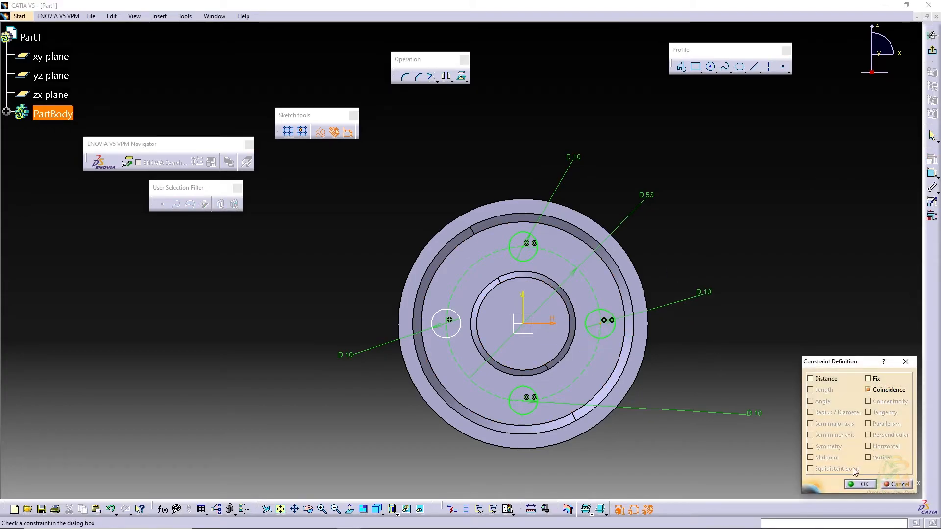
left_click(864, 484)
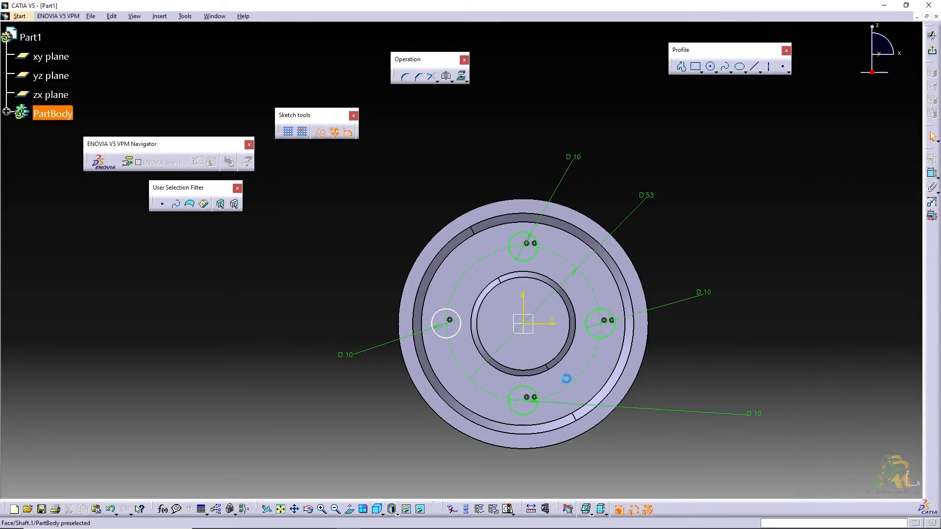
Constrain the centre of the hole circle left of the origin coincident with the horizontal axis.
left_click(450, 321)
left_click(547, 323, "ctrl")
left_click(935, 159)
left_click(884, 390)
left_click(853, 482)
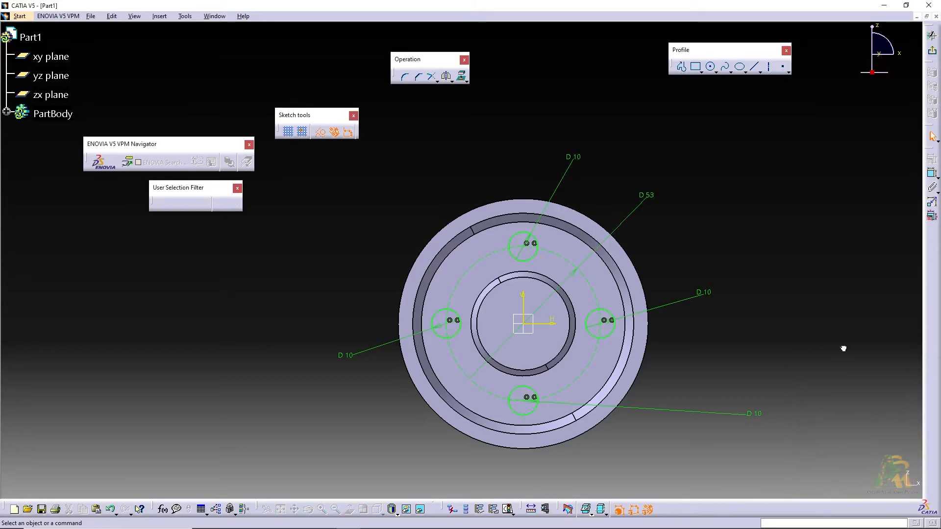
Exit the sketch and cut the four holes through the web with a Pocket whose limit type is Up to last.
left_click(932, 50)
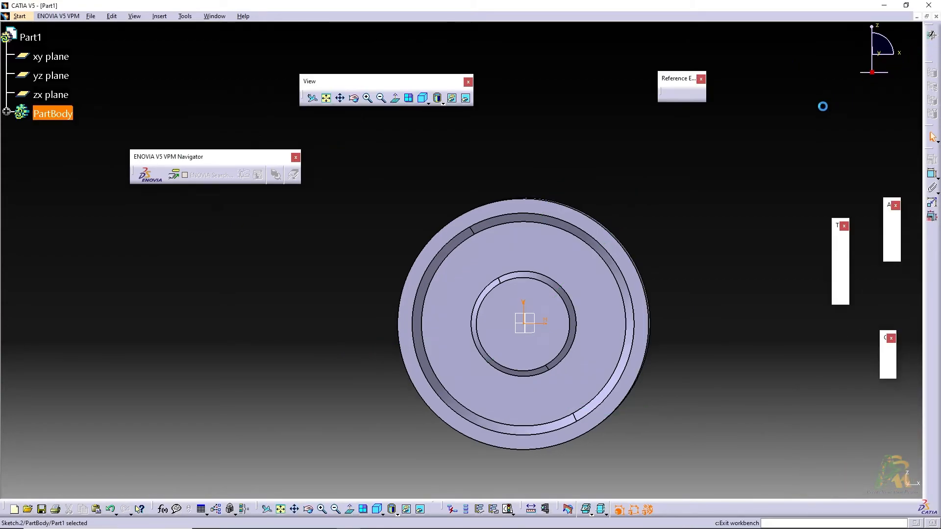
left_click(932, 183)
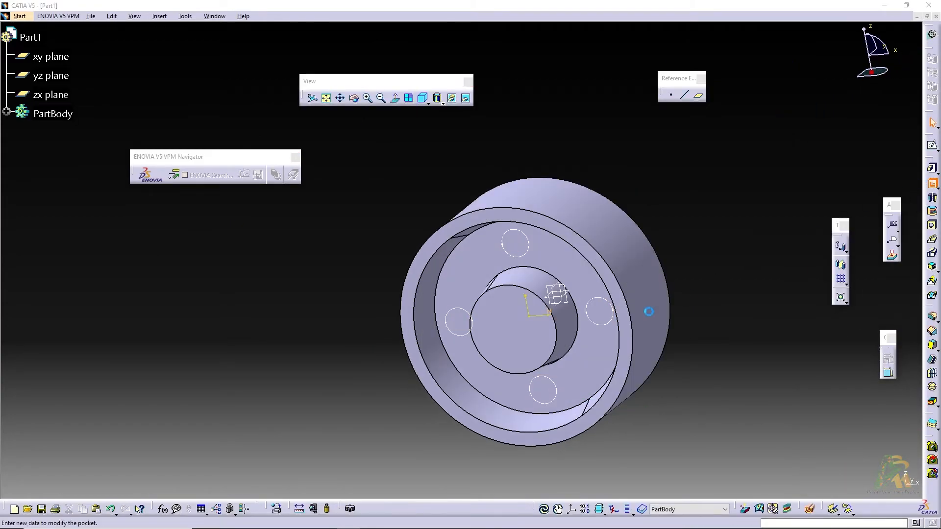
left_click(603, 303)
mouse_move(640, 219)
middle_mouse_down()
mouse_move(563, 255)
mouse_move(331, 292)
mouse_move(287, 308)
mouse_move(376, 287)
middle_mouse_up()
left_click(809, 209)
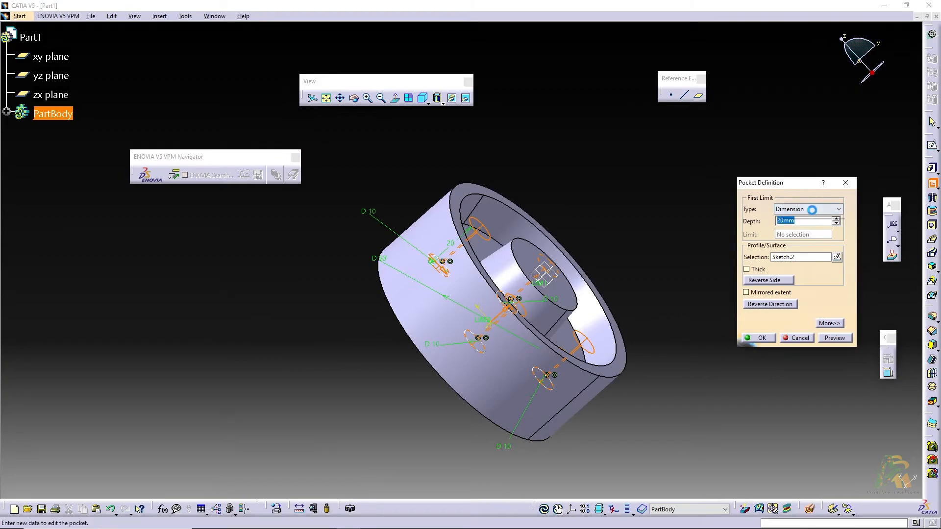
left_click(804, 234)
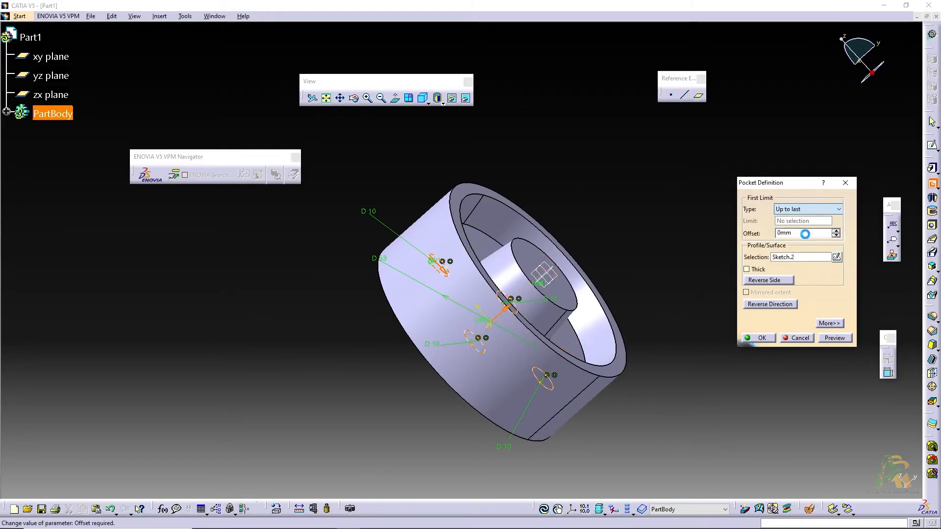
left_click(762, 338)
middle_click_drag(646, 225, 605, 74)
middle_click_drag(613, 213, 586, 261)
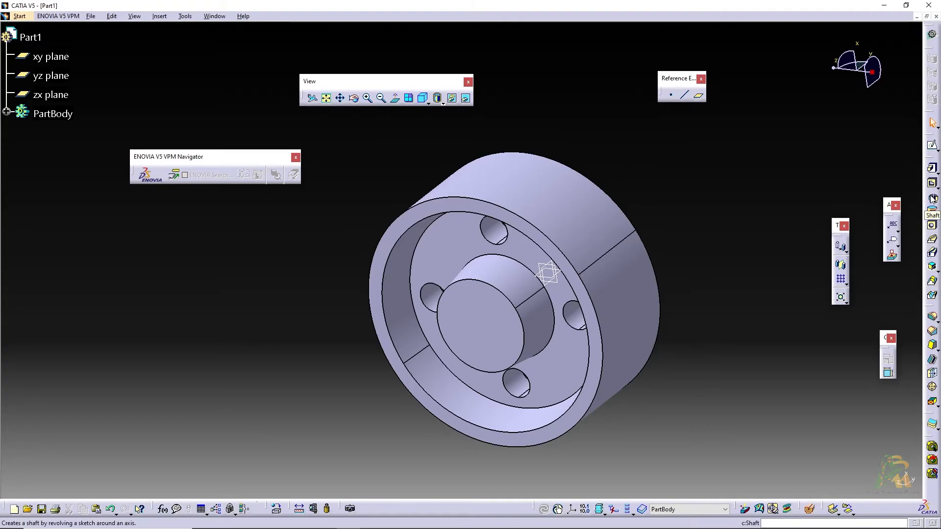
Open a sketch on the xy plane and draw a closed four-line groove profile about 18 mm tall and 5.5 mm deep across the rim's outer edge.
mouse_move(557, 275)
middle_mouse_down()
mouse_move(628, 213)
mouse_move(557, 264)
middle_mouse_up()
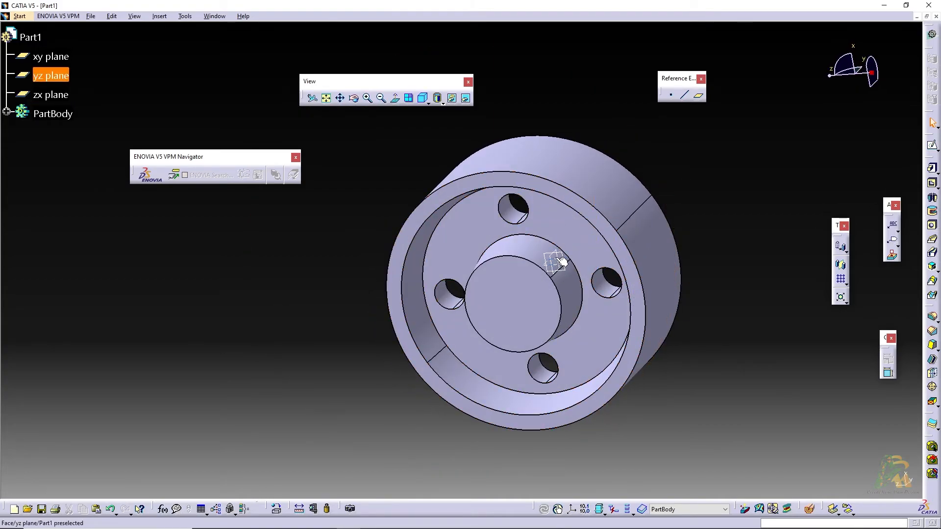
left_click(556, 260)
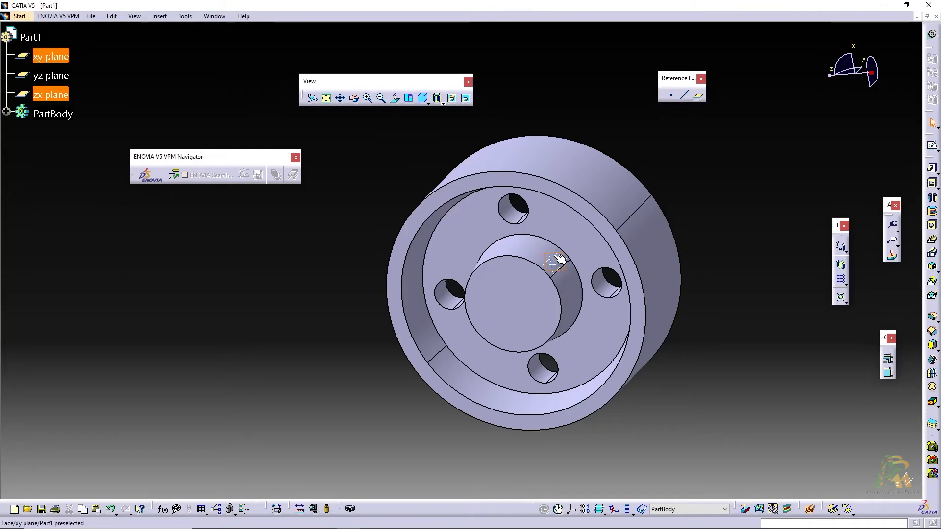
left_click(931, 146)
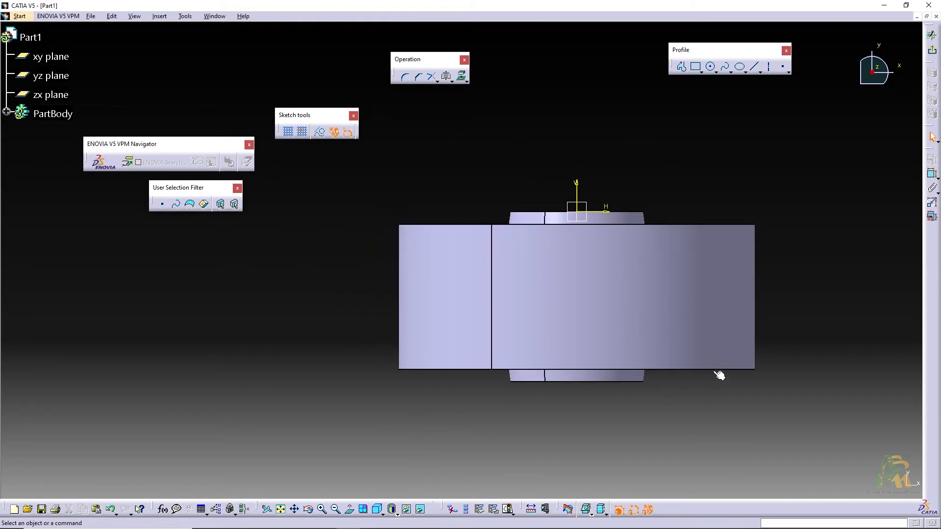
left_click(683, 68)
left_click(391, 261)
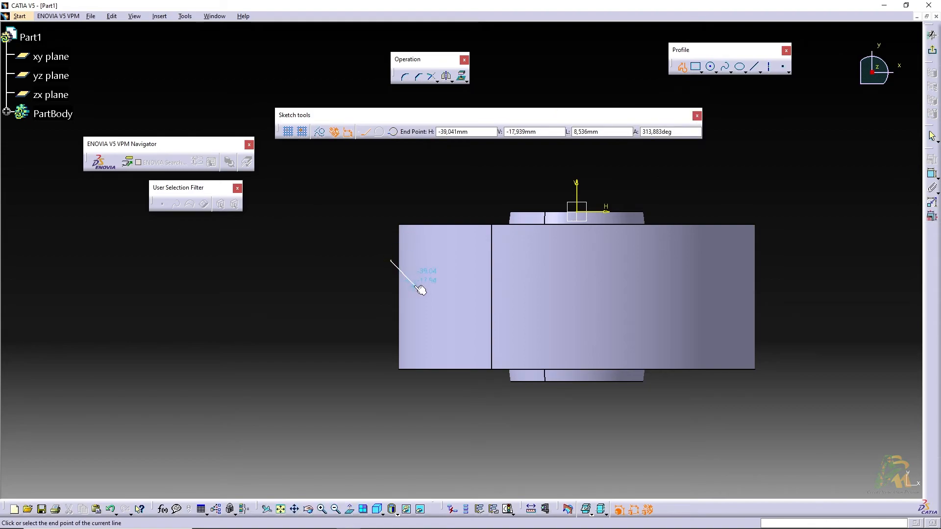
left_click(415, 278)
left_click(415, 317)
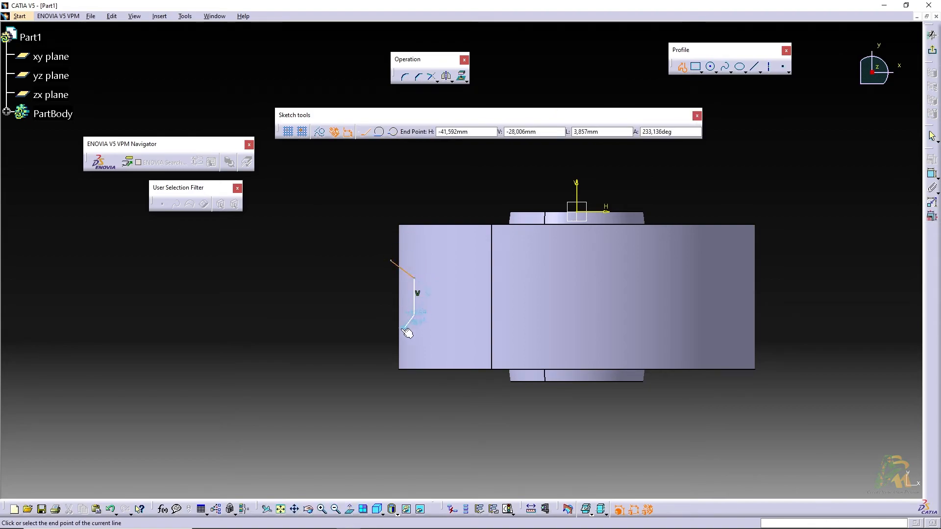
left_click(395, 335)
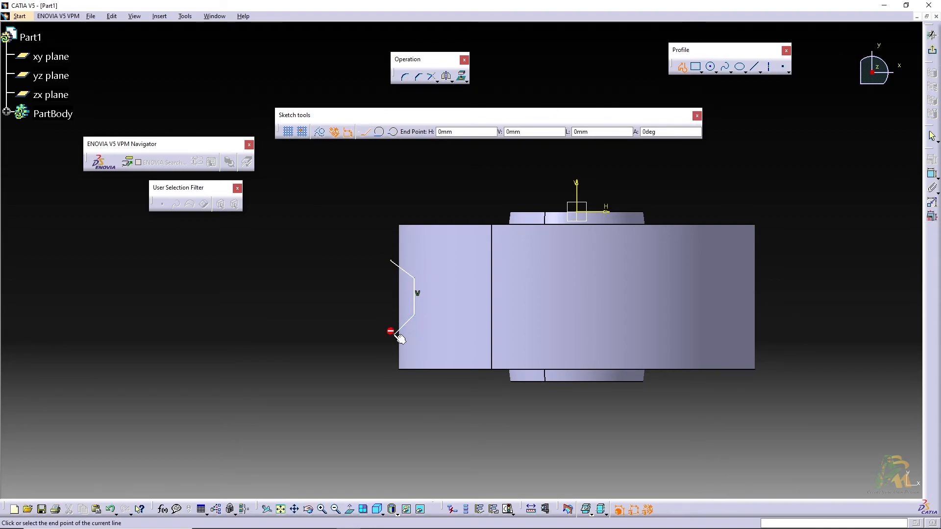
left_click(391, 260)
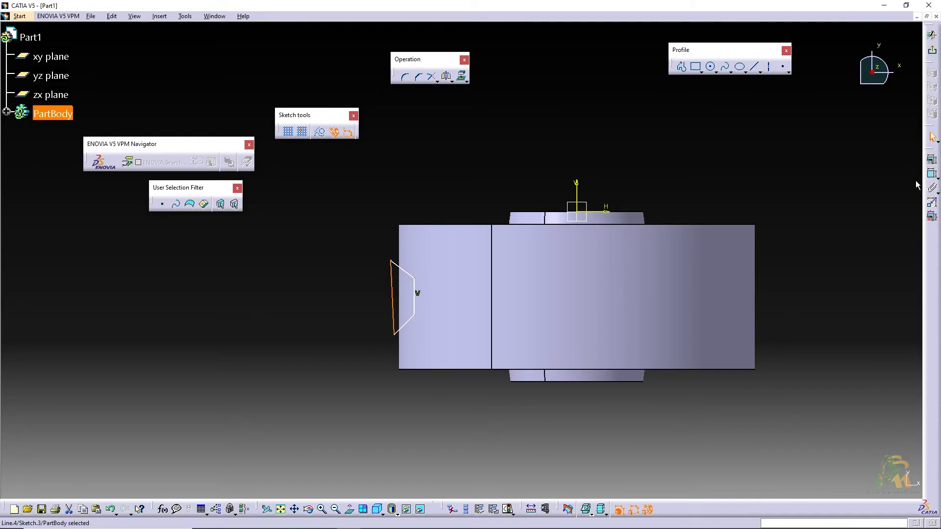
Constrain the outer closing line of the groove profile to be vertical.
left_click(932, 160)
left_click(883, 458)
left_click(862, 484)
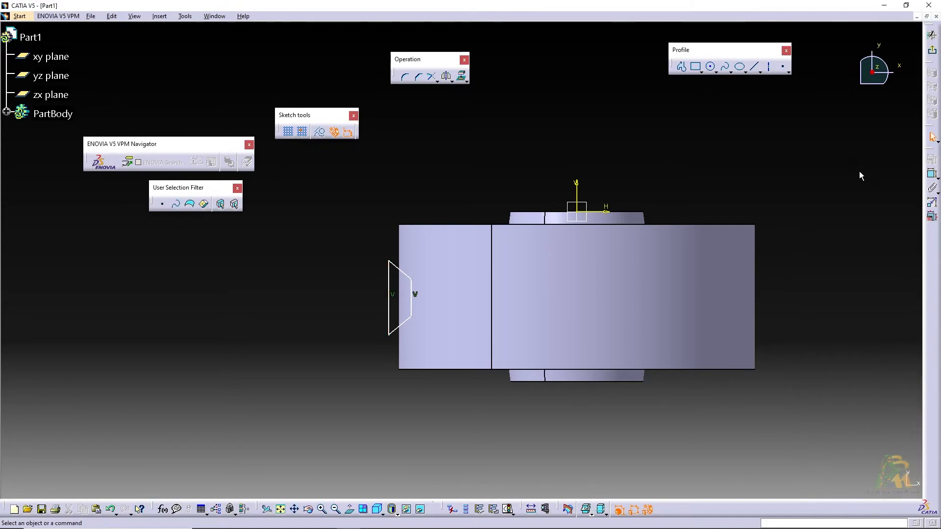
Constrain the distance from the groove profile's inner vertical line to the vertical axis to 40 mm.
left_click(415, 298)
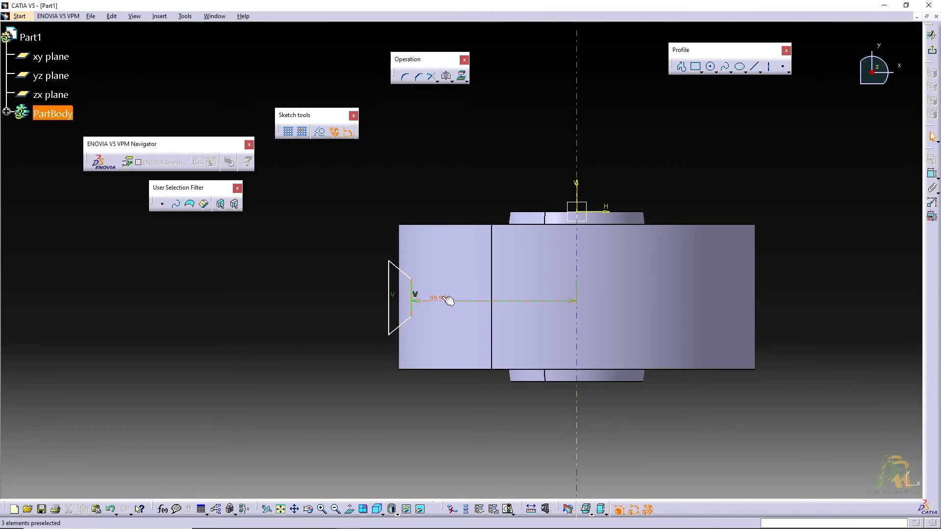
double_click(461, 299)
type("40")
key("Return")
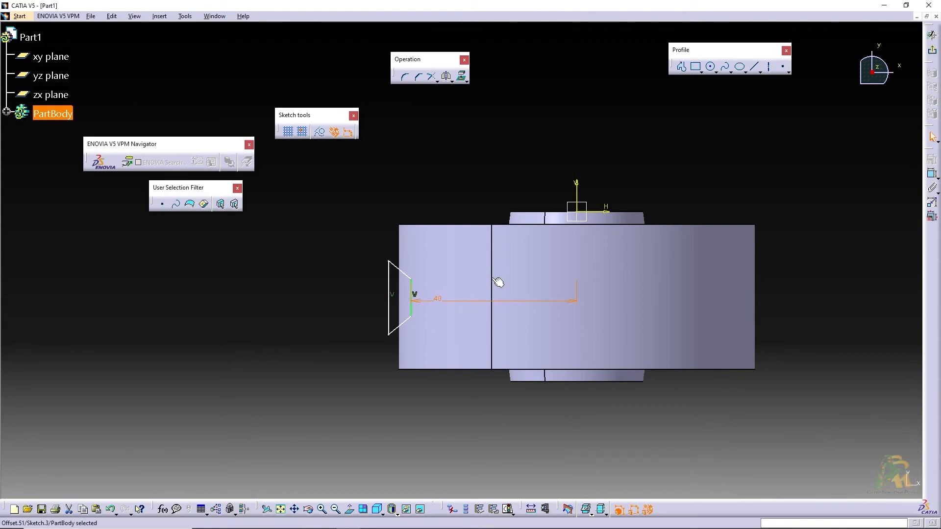
Dimension the distance between the groove profile's outer and inner vertical lines and set it to 5 mm.
left_click(933, 174)
left_click(388, 307)
left_click(415, 310)
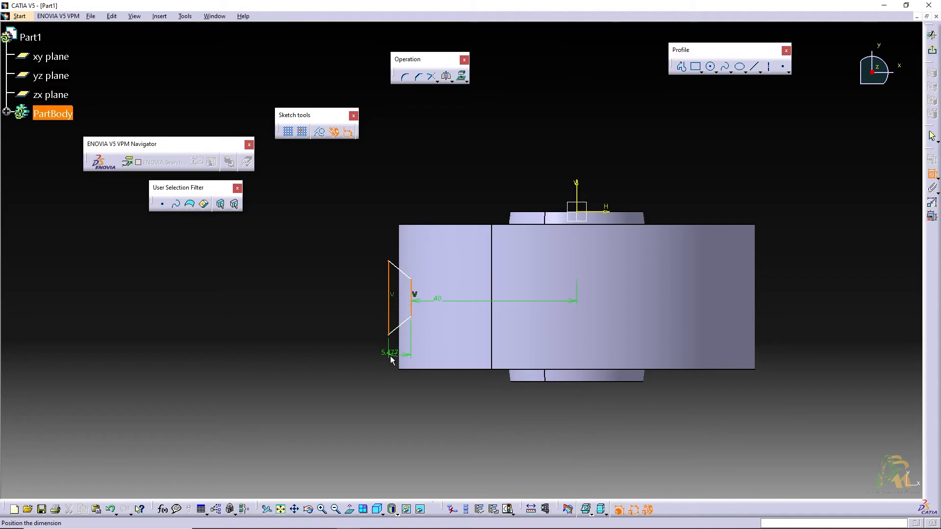
left_click(366, 363)
double_click(362, 357)
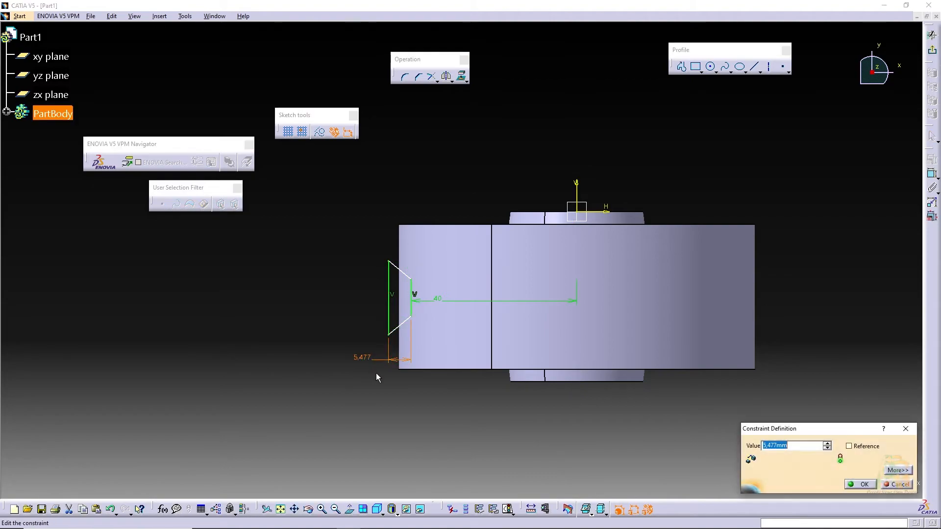
type("5")
key("Return")
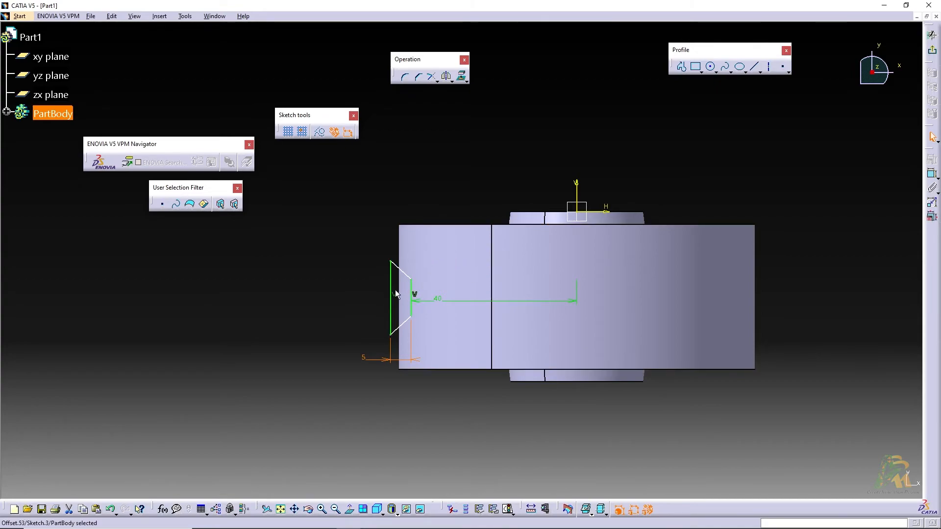
Dimension the length of the groove profile's outer vertical line and set it to 18 mm.
left_click(397, 276)
left_click(932, 173)
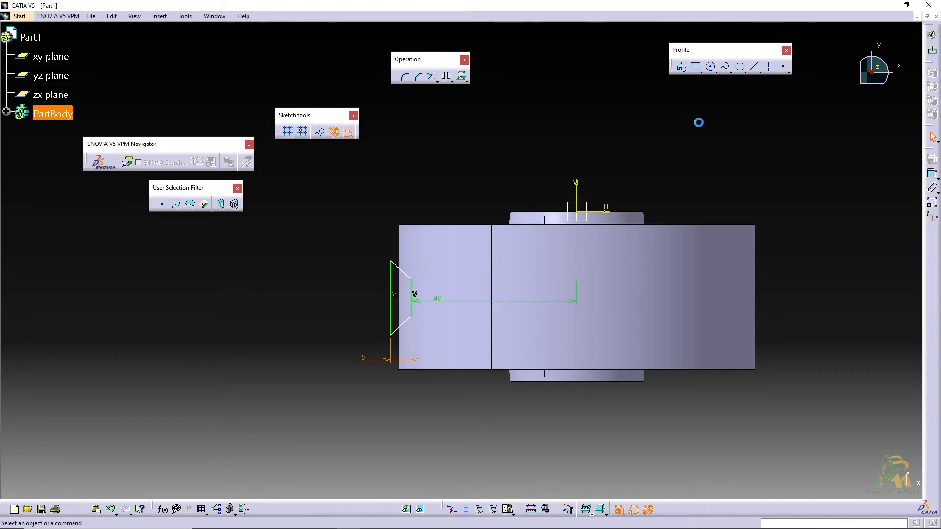
left_click(411, 276)
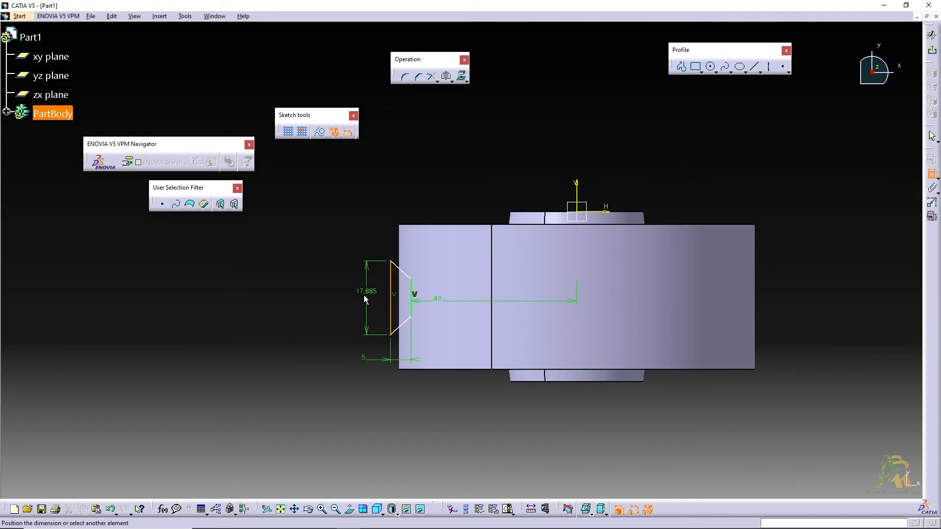
double_click(363, 294)
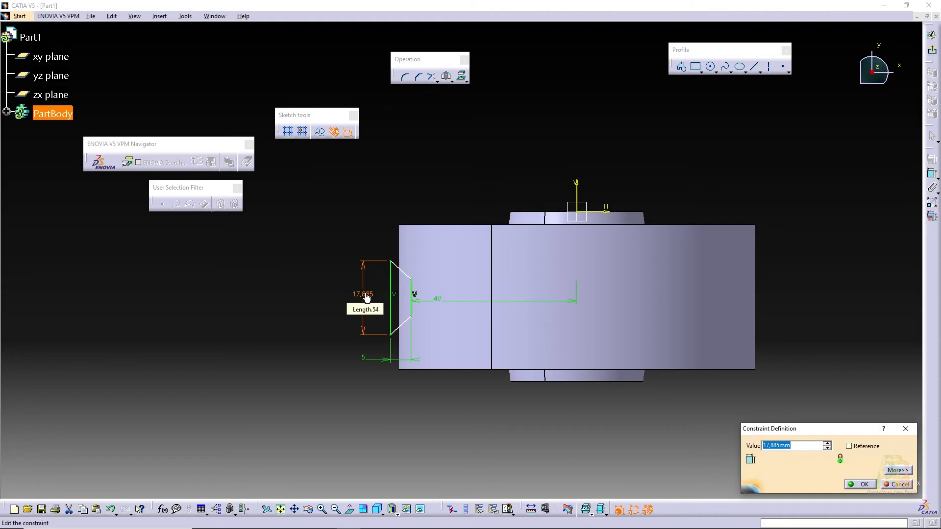
type("18")
key("Return")
Dimension the length of the groove profile's inner vertical line and set it to 10 mm.
left_click(932, 173)
left_click(412, 308)
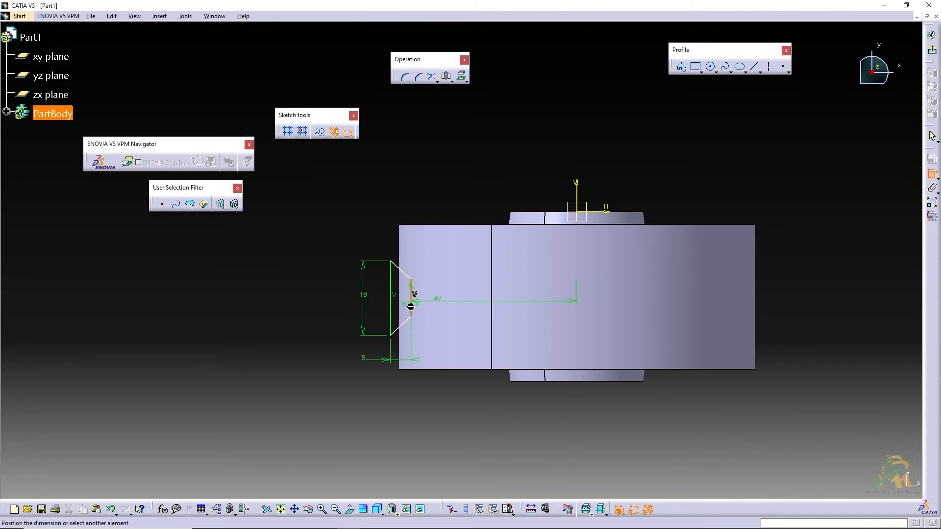
left_click(319, 300)
double_click(328, 297)
type("10")
key("Return")
Constrain the distance from the horizontal axis to the groove profile's upper outer corner to 10 mm.
left_click(932, 173)
left_click(599, 212)
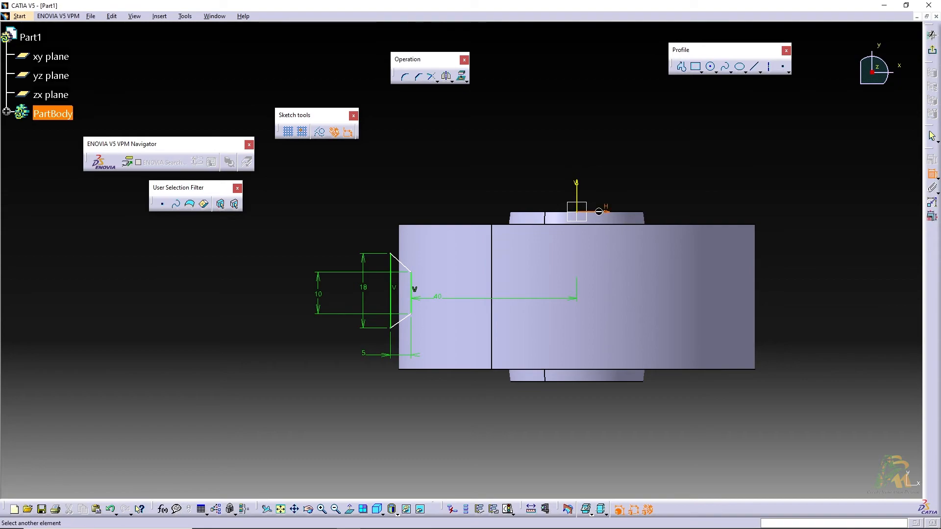
left_click(391, 253)
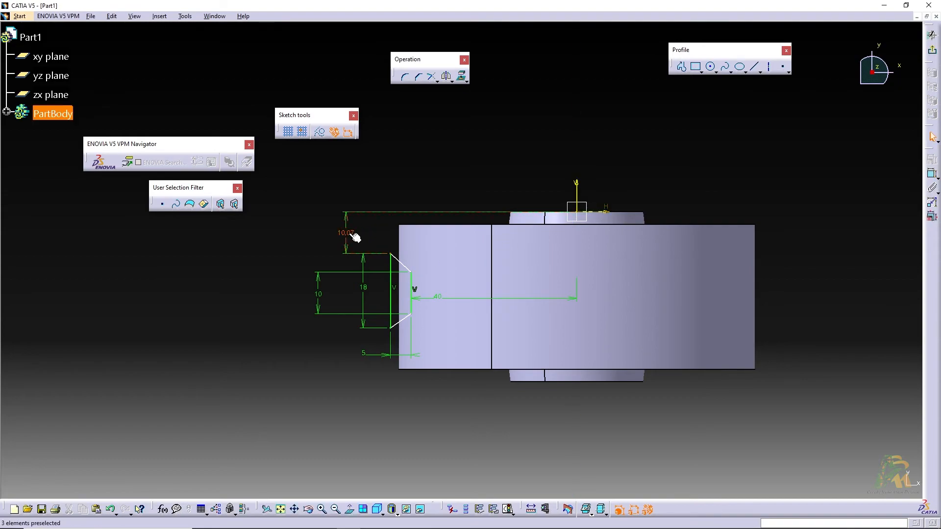
double_click(356, 238)
type("10")
key("Return")
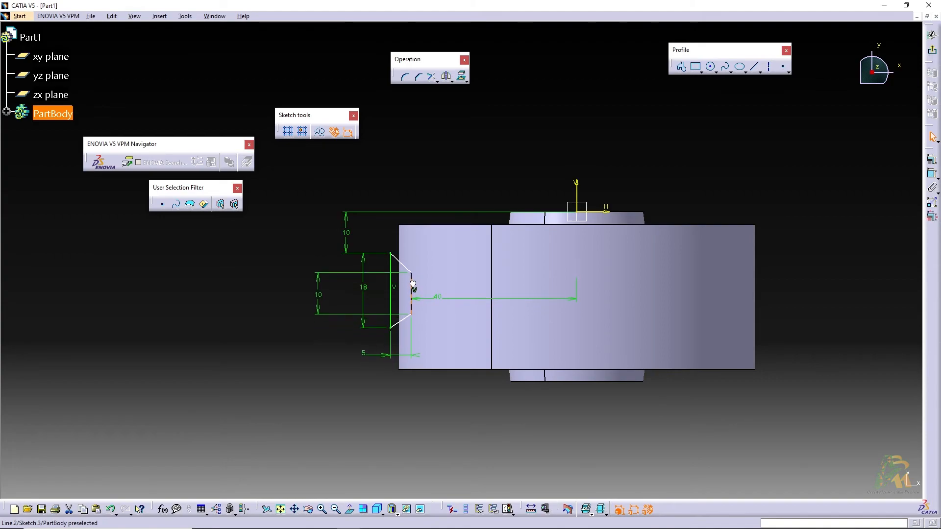
Dimension the angle between the groove profile's inner vertical line and upper slanted line and try to set it to 120°.
left_click(875, 179)
left_click(412, 282)
left_click(409, 270)
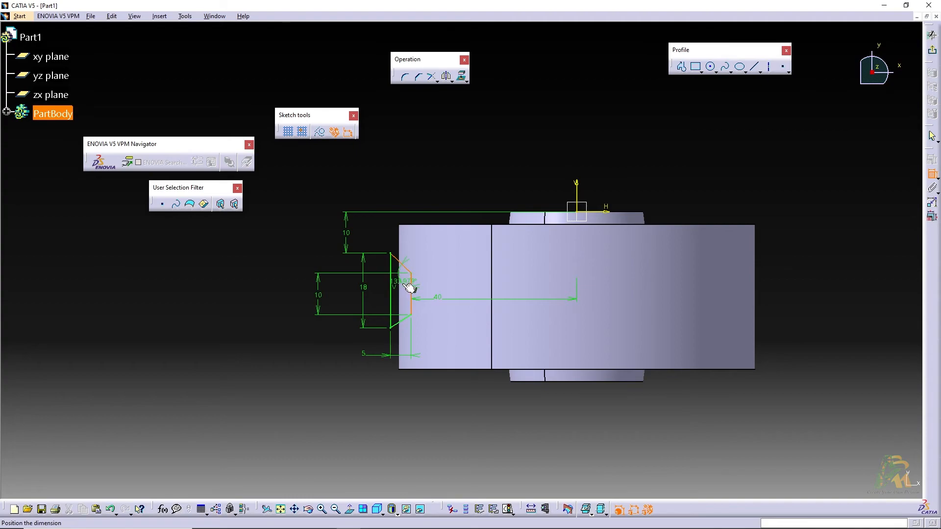
left_click(288, 263)
double_click(287, 260)
type("1")
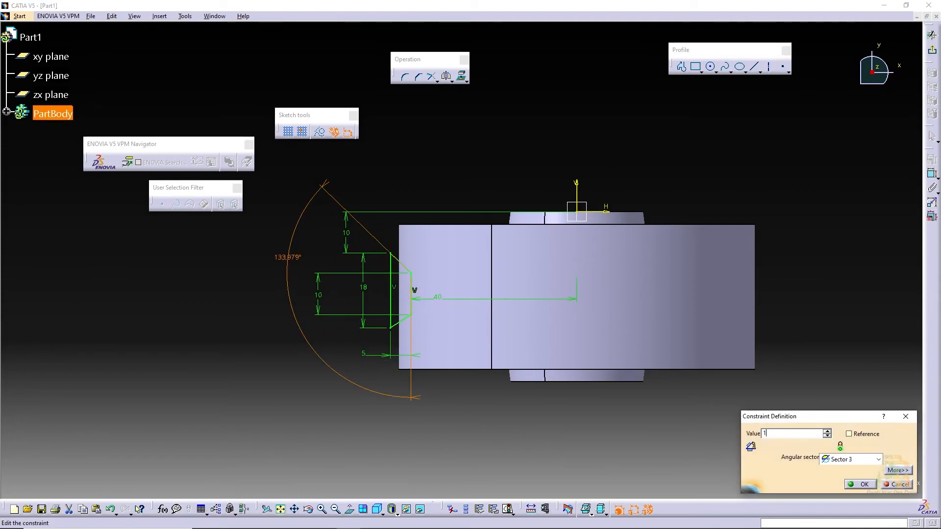
type("20deg")
key("Return")
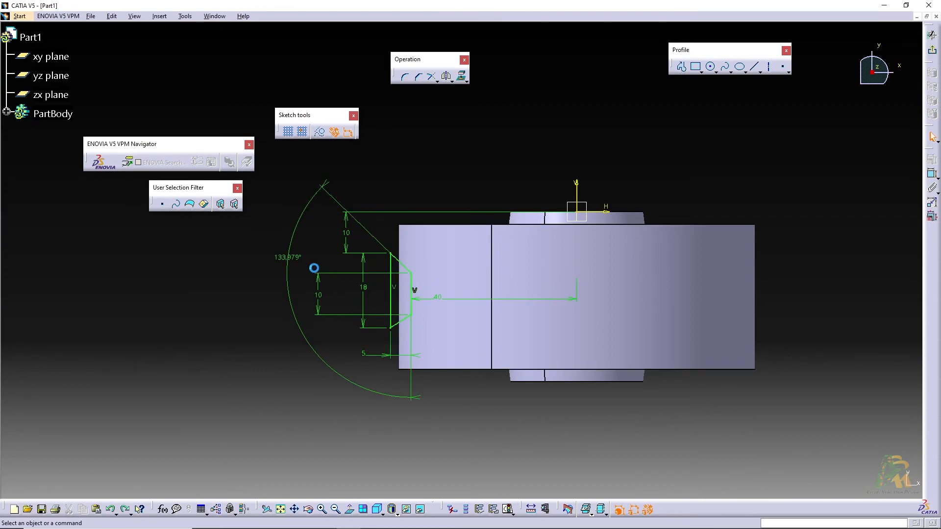
Set the angle between the groove profile's inner vertical line and upper slanted line to 135° and exit the sketch.
double_click(286, 259)
type("135")
key("Return")
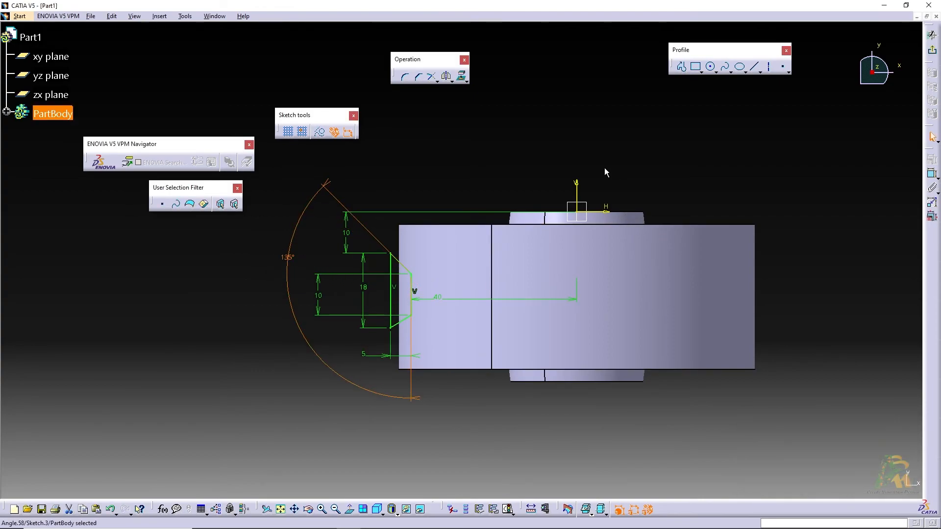
left_click(454, 140)
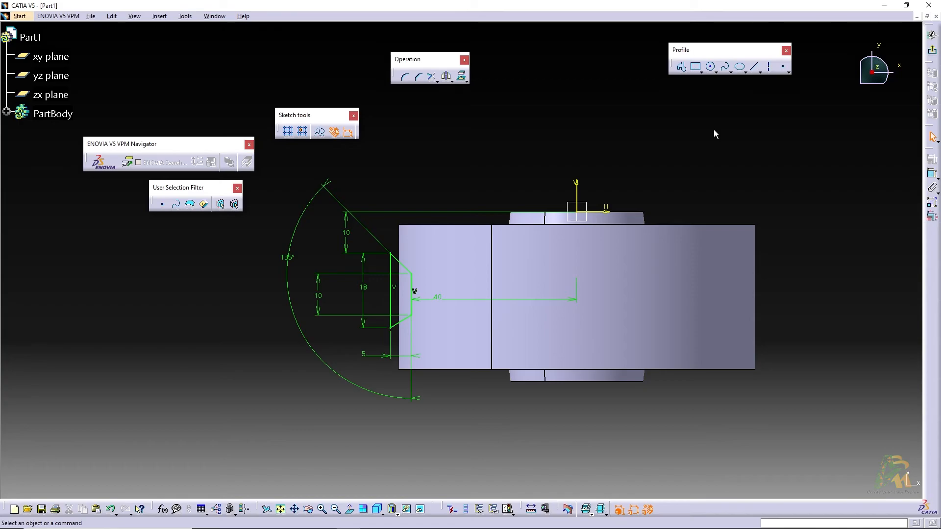
left_click(932, 51)
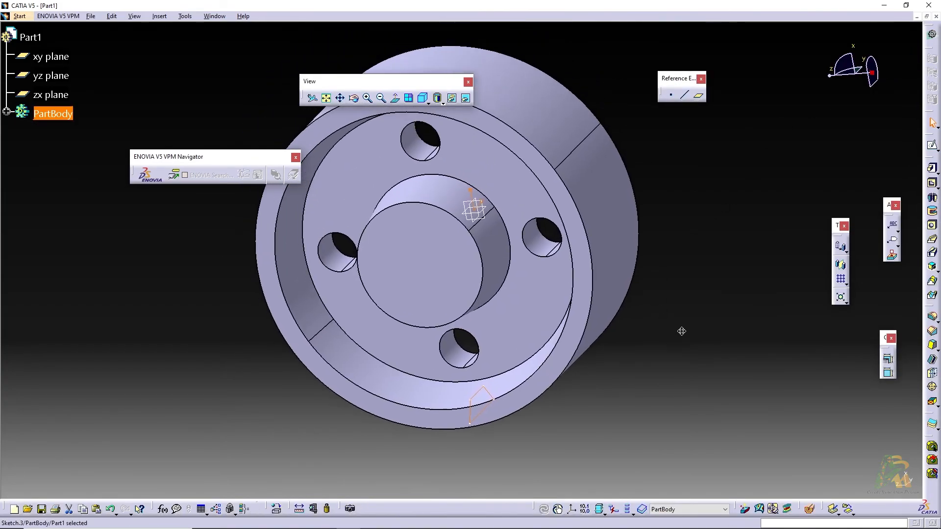
left_click(933, 212)
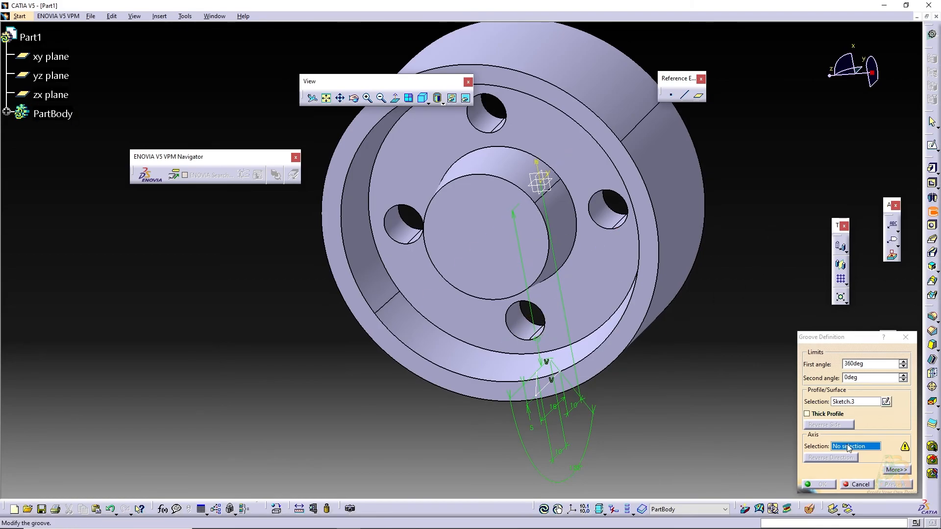
key("Escape")
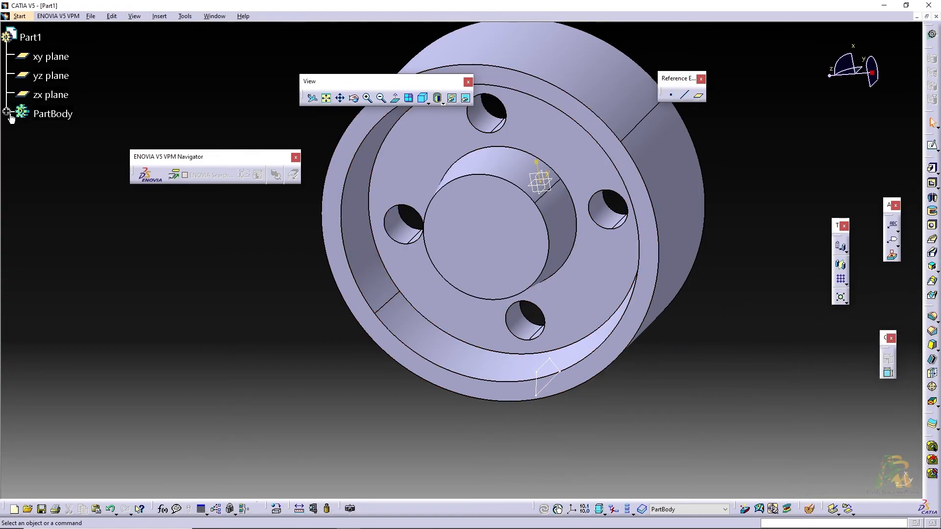
left_click(7, 112)
double_click(65, 209)
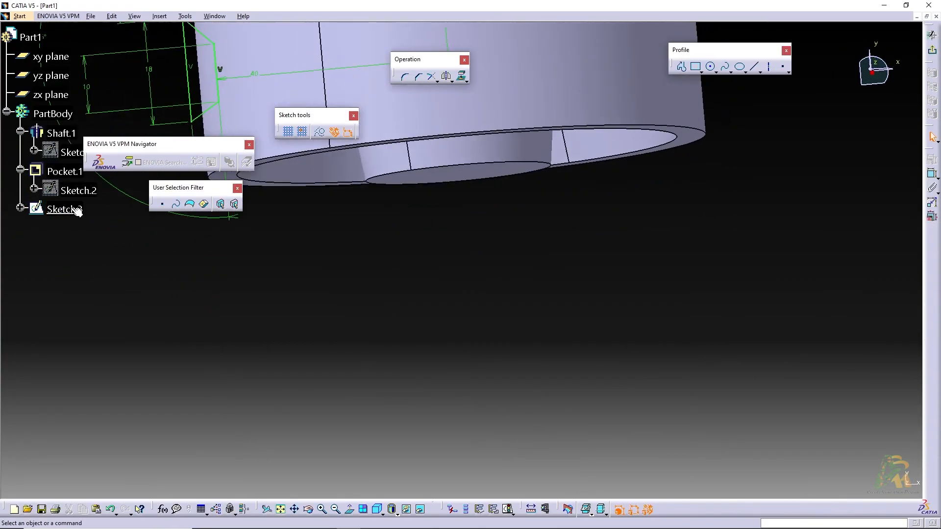
middle_click_drag(466, 303, 523, 469)
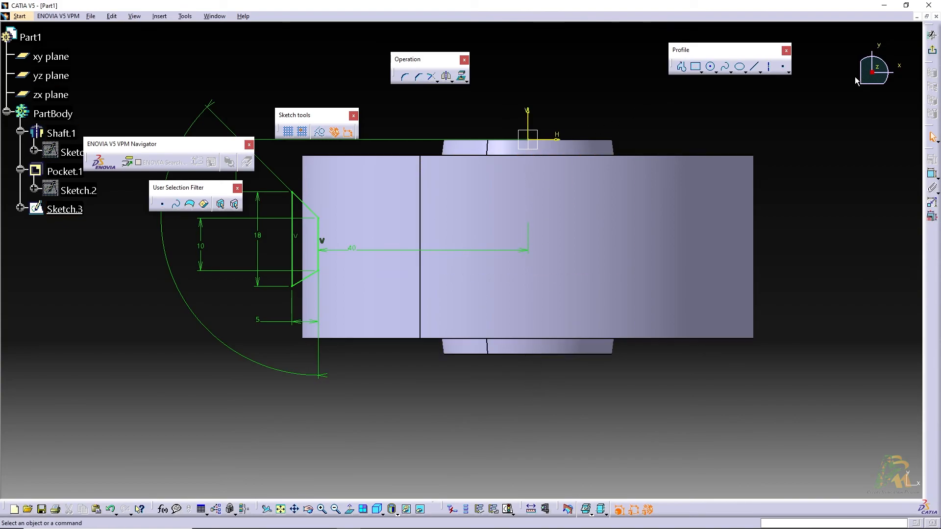
left_click(932, 49)
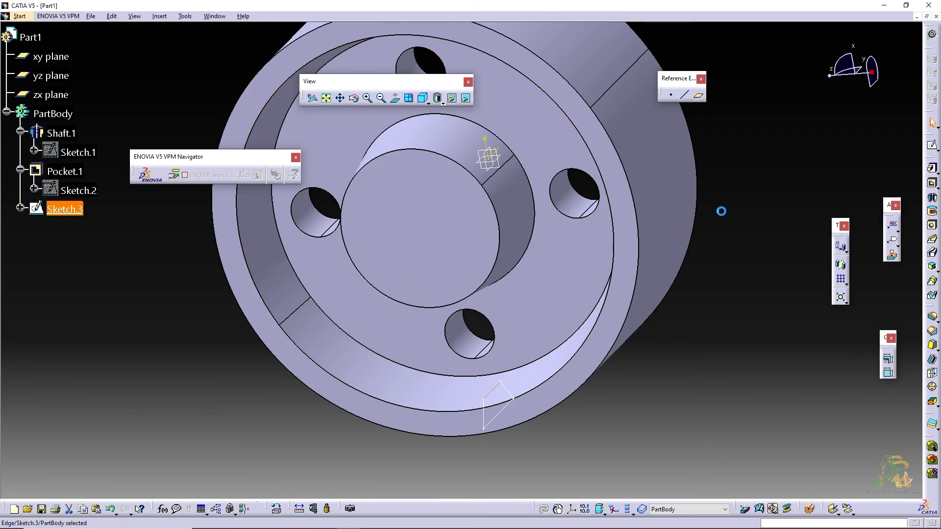
Cut a 360° Groove into the pulley rim from the trapezoidal sketch, using the shaft's axis as the rotation axis.
left_click(933, 212)
middle_click_drag(547, 323, 578, 380)
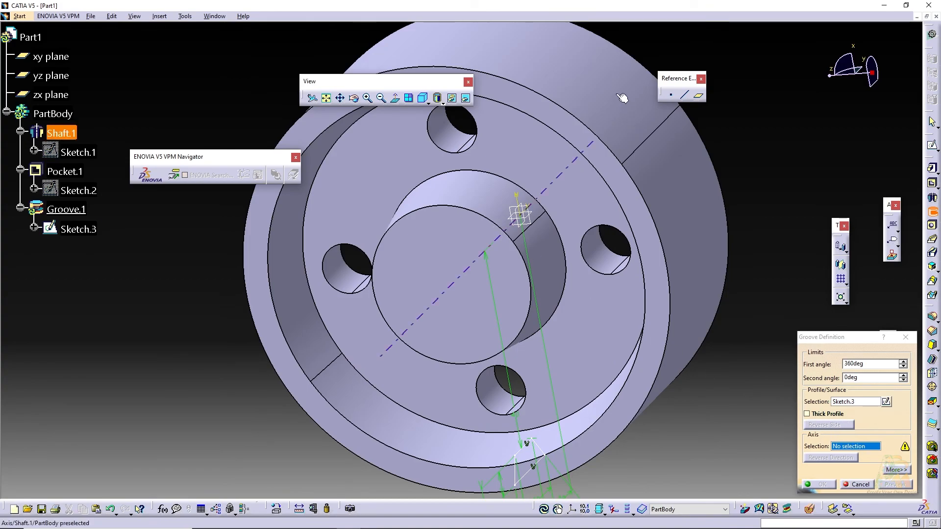
middle_click_drag(605, 118, 562, 185)
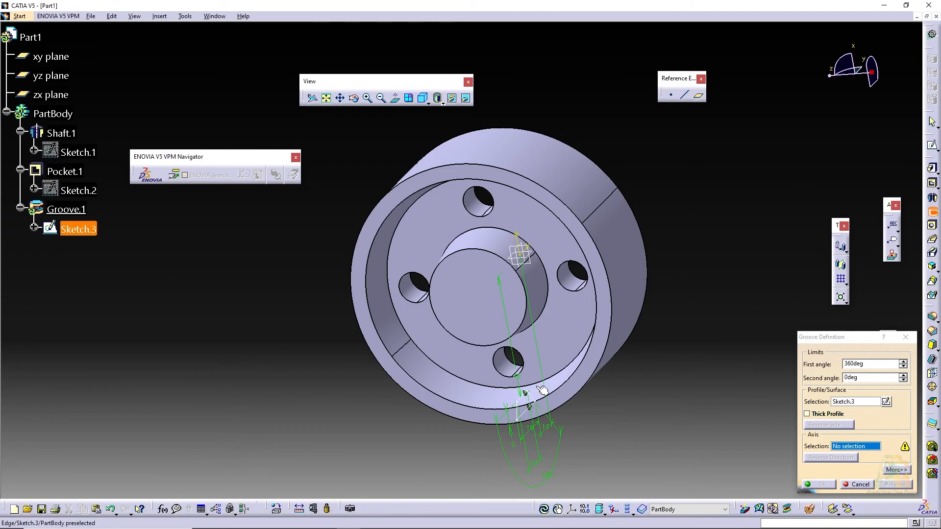
left_click(571, 186)
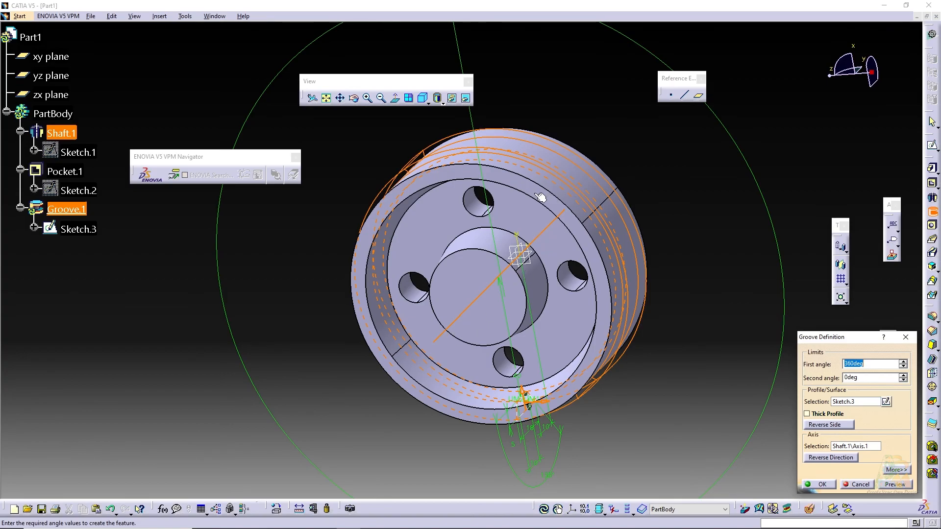
left_click(818, 484)
middle_click_drag(696, 405, 605, 311)
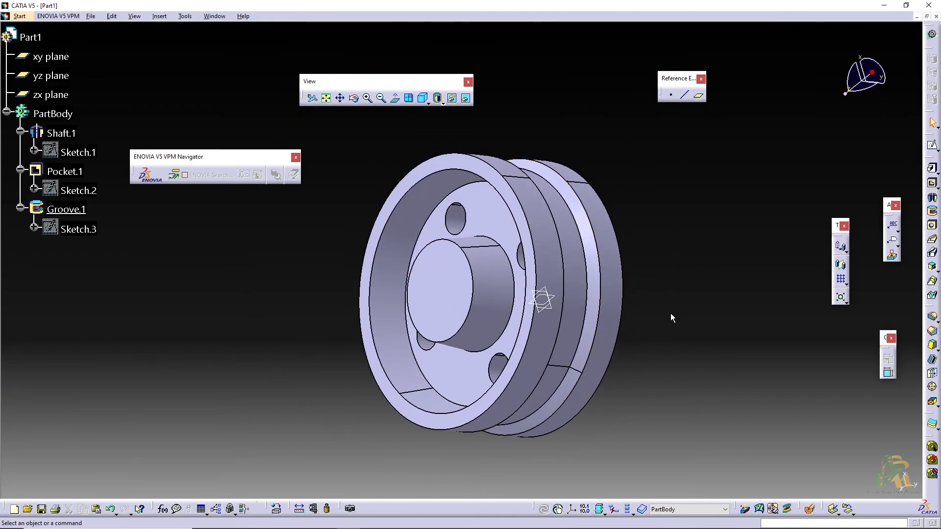